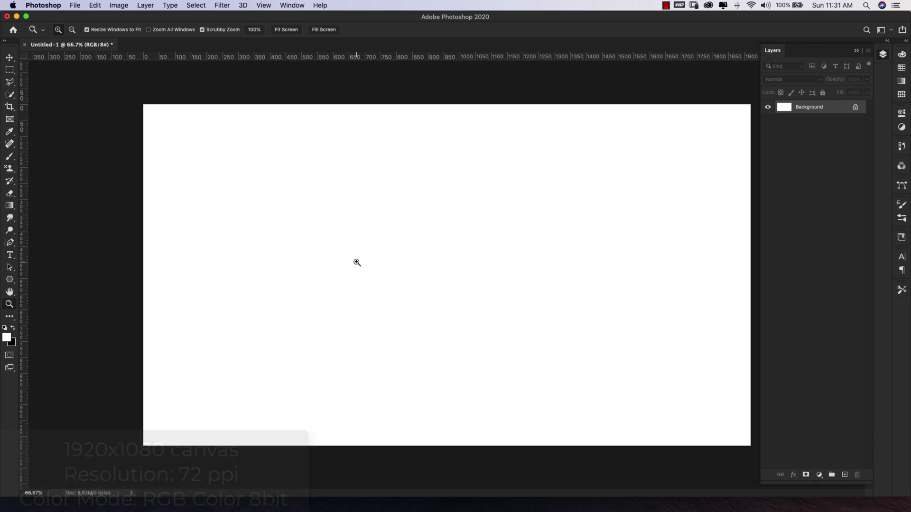
Reset the colours to default and choose the Soft Round brush from the Default Brushes in Legacy Brushes
key(d)
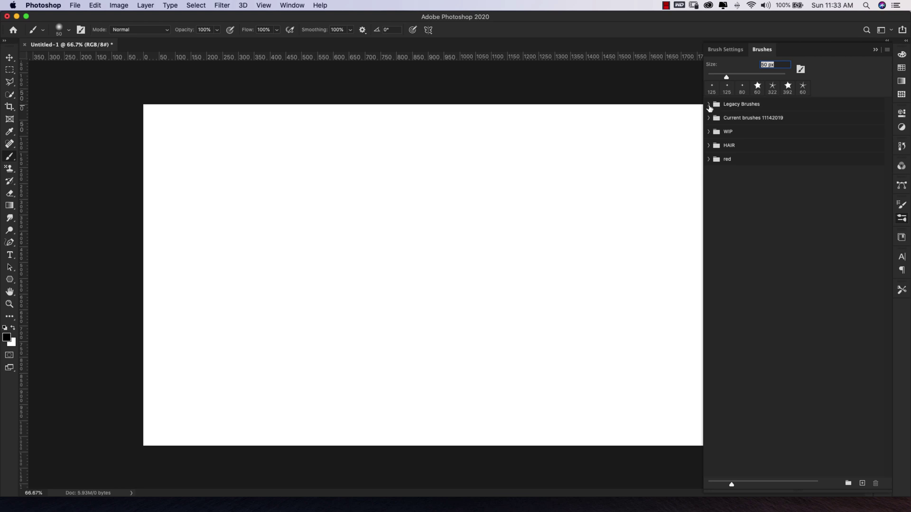
click(709, 104)
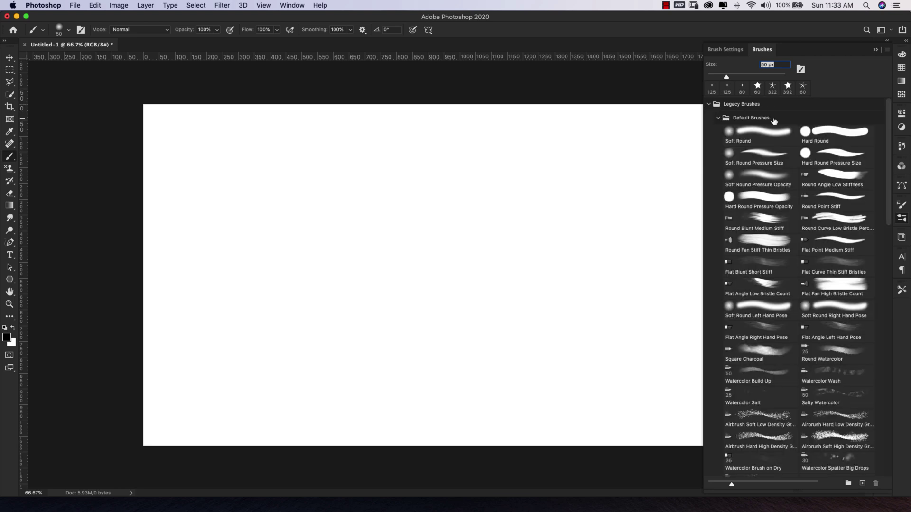
click(718, 118)
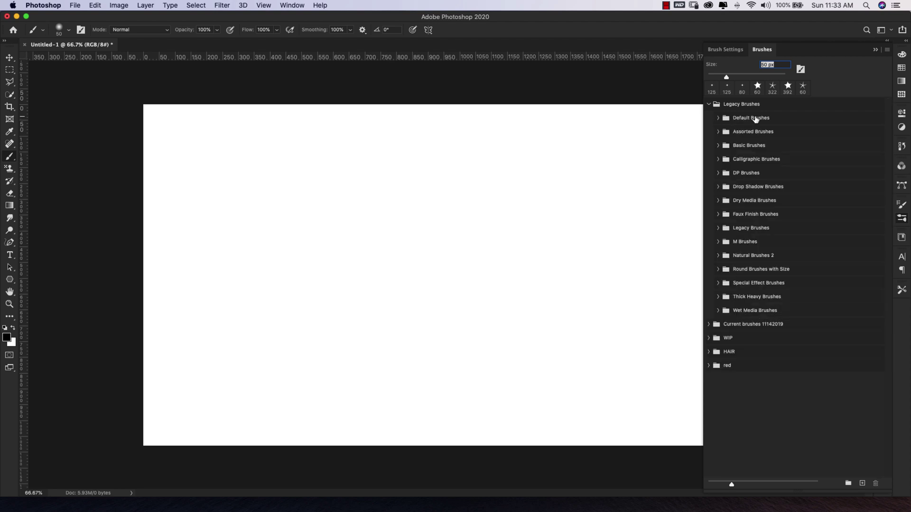
click(718, 119)
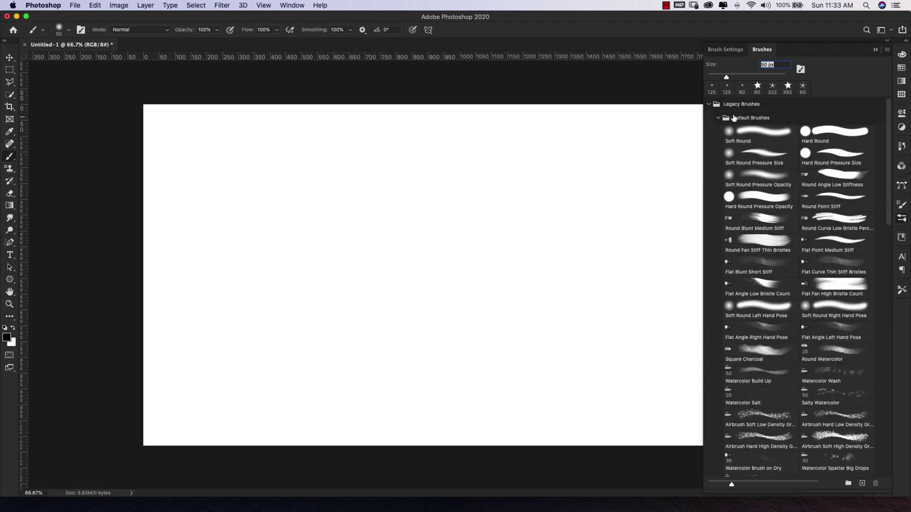
click(758, 133)
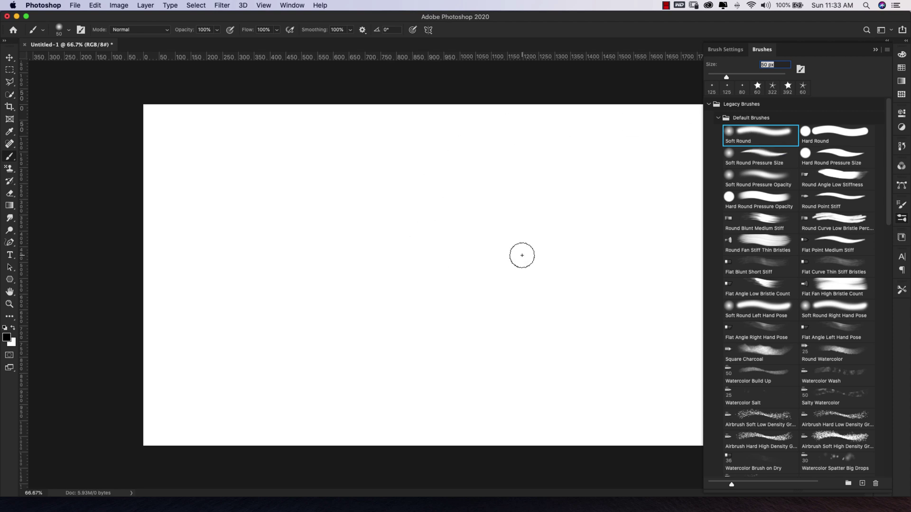
Enlarge the Soft Round brush to 150 px and show the document's layers
key(bracketright)
key(bracketright)
key(bracketright)
key(bracketright)
key(bracketright)
key(bracketright)
key(bracketright)
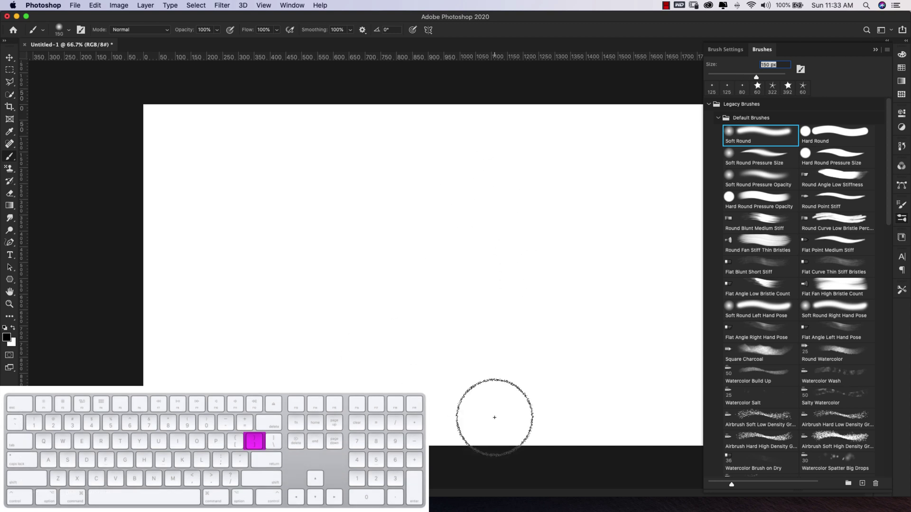
key(F7)
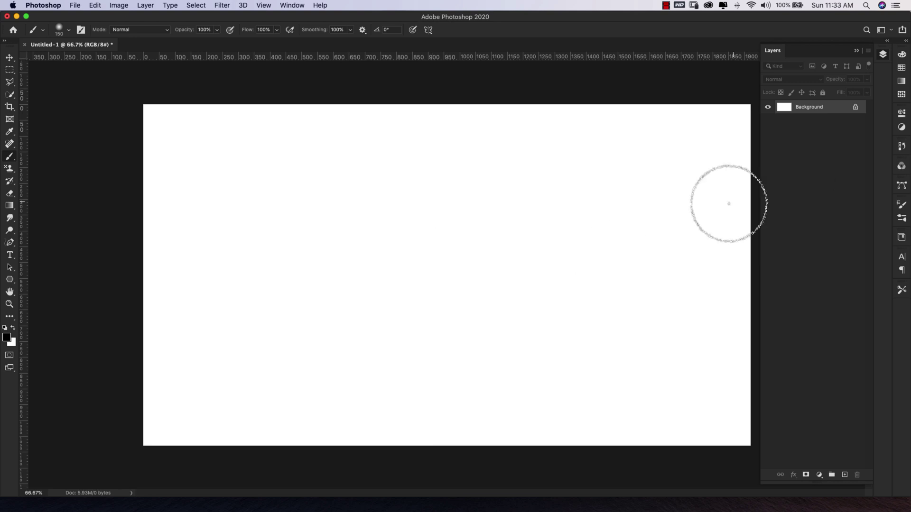
Paint a single soft black dab near the middle of the canvas on a new layer above the Background
click(438, 268)
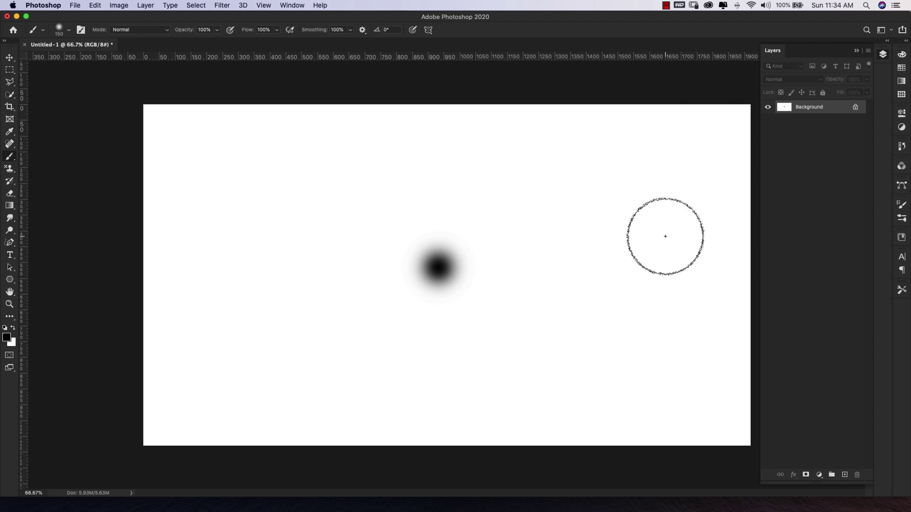
key(super+z)
click(845, 474)
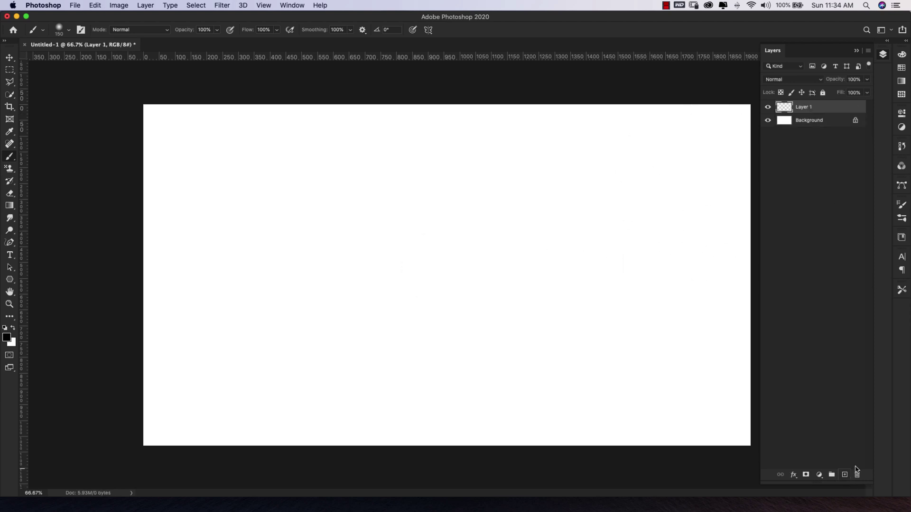
click(439, 264)
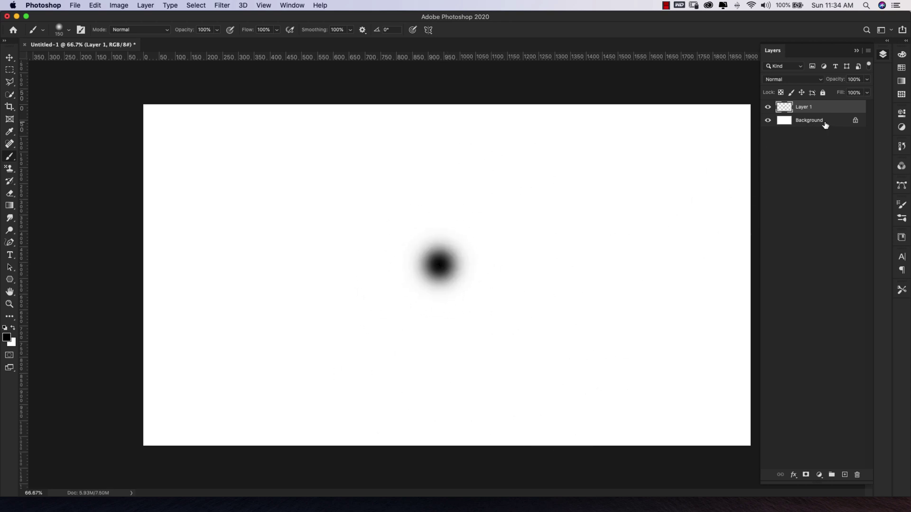
Stretch the dab into a thin horizontal streak, about 415% wide and 8% high, and center it horizontally on the canvas
key(v)
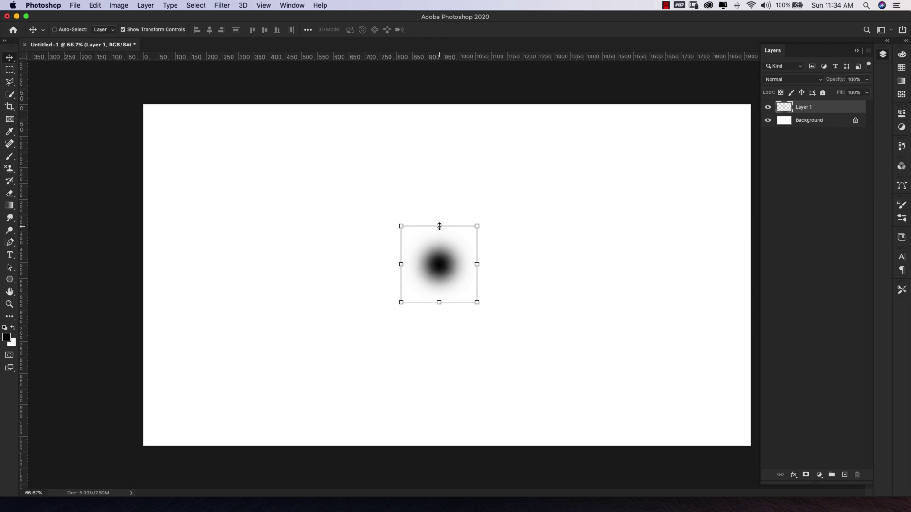
mouse_move(439, 227)
mouse_down()
mouse_move(444, 298)
mouse_move(719, 300)
mouse_up()
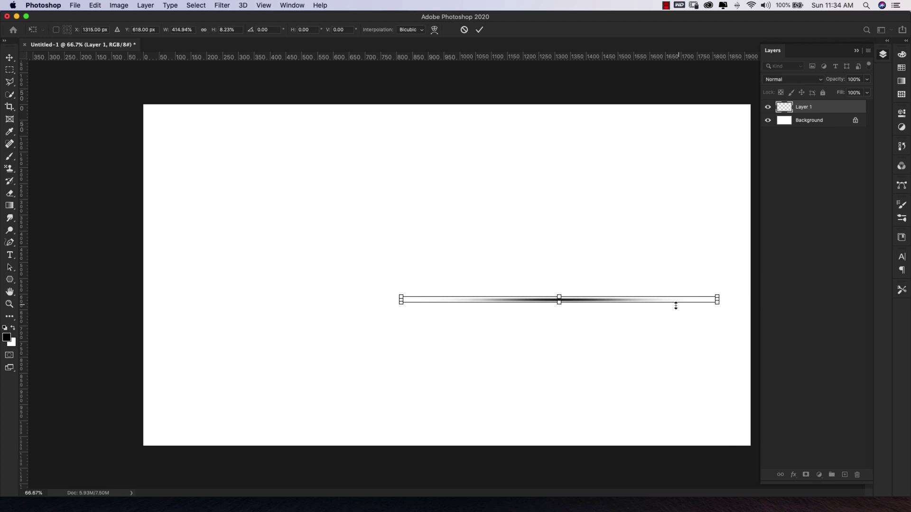
key(Return)
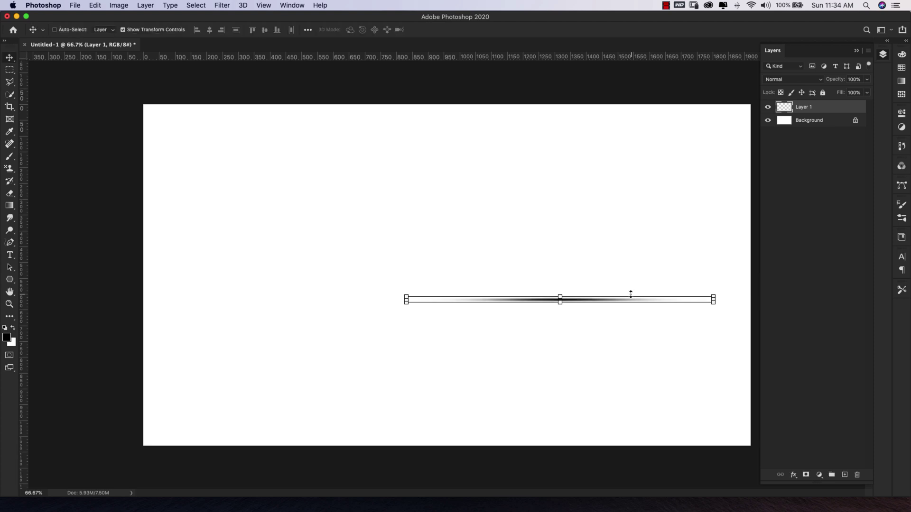
mouse_move(629, 301)
mouse_down()
mouse_move(494, 309)
mouse_move(527, 306)
mouse_up()
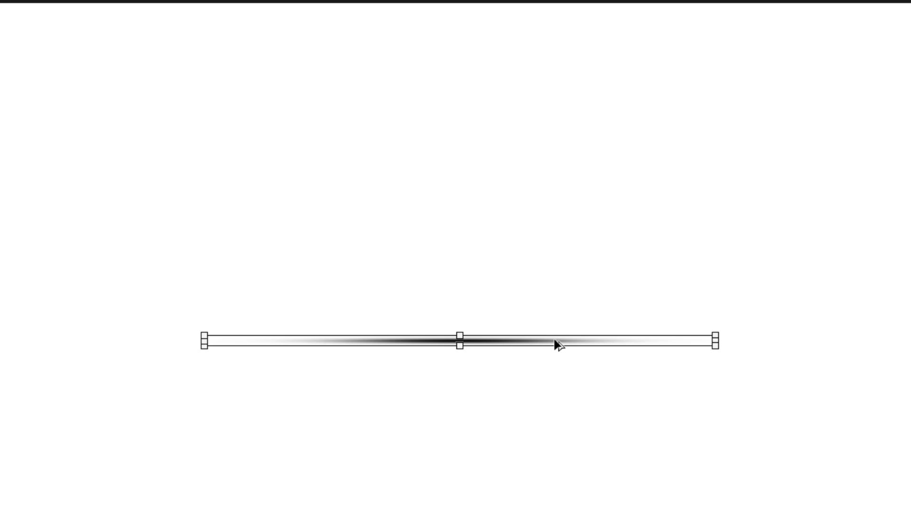
key(Return)
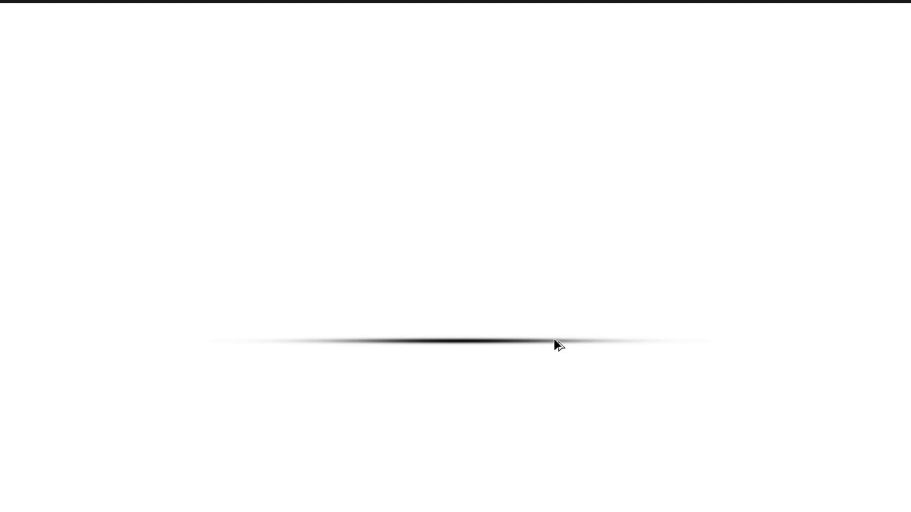
Duplicate the horizontal streak, rotate the copy by -90° and center it over the original to form a cross
drag(558, 345, 555, 365)
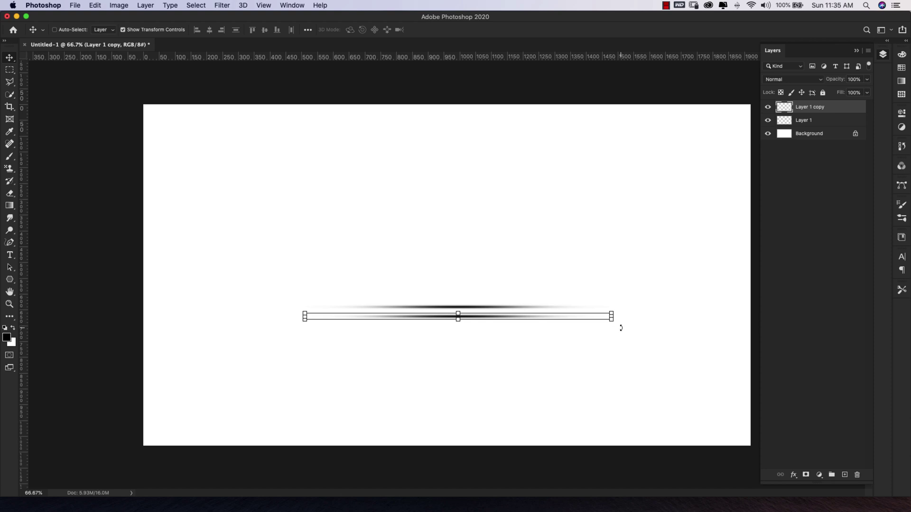
click(619, 329)
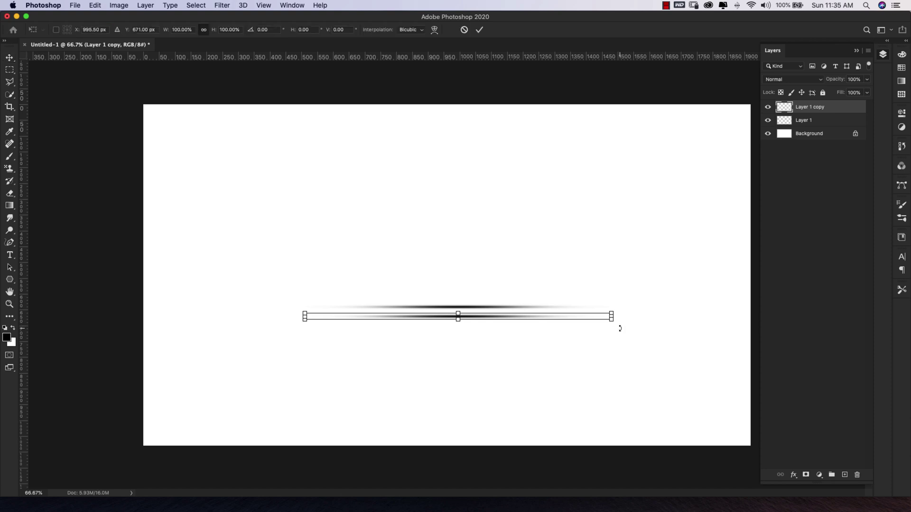
drag(620, 329, 460, 221)
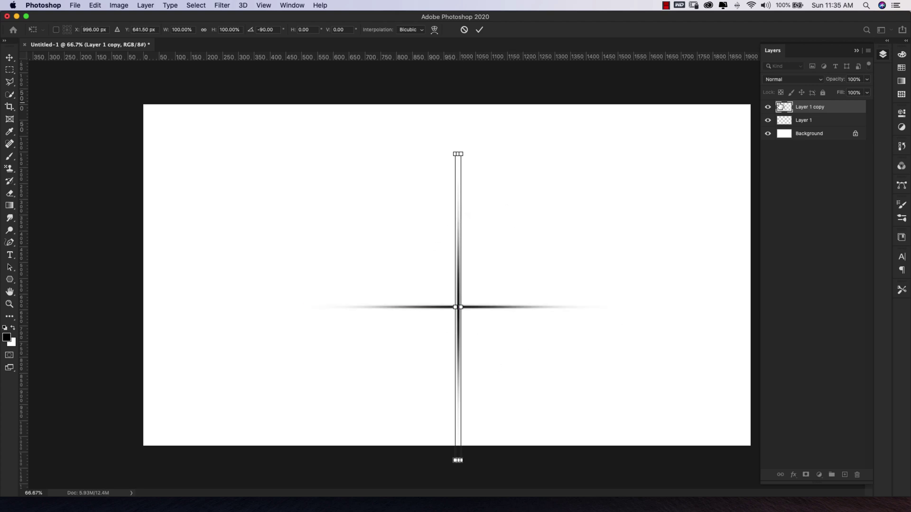
Select both streak layers, move the cross up to the middle of the canvas and align the streaks' centers
click(831, 108)
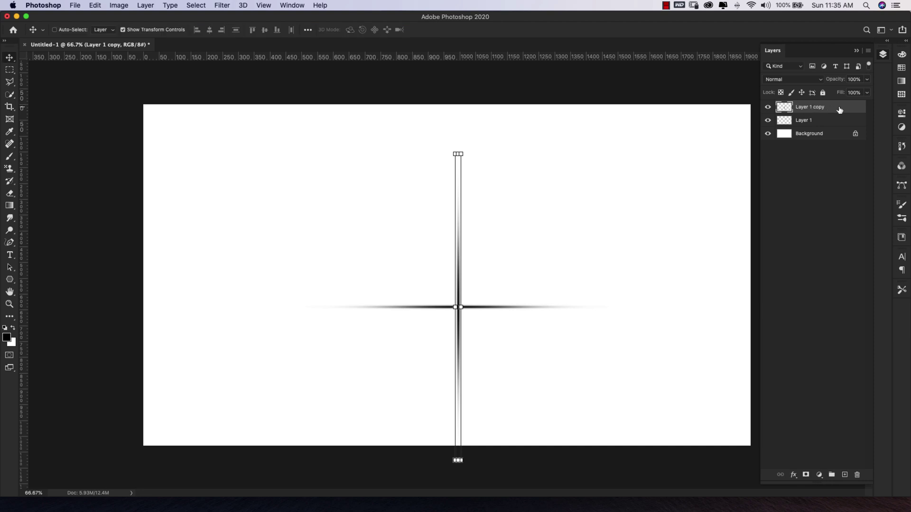
shift+click(825, 124)
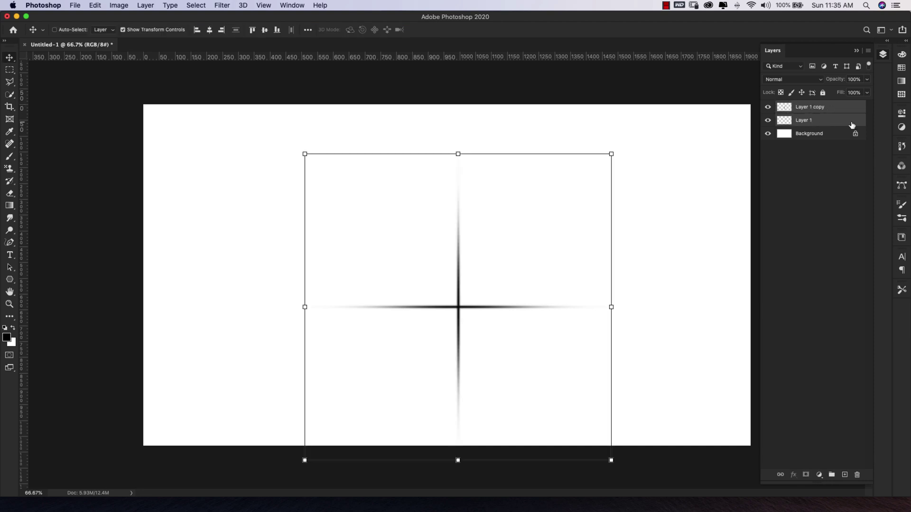
drag(565, 236, 575, 199)
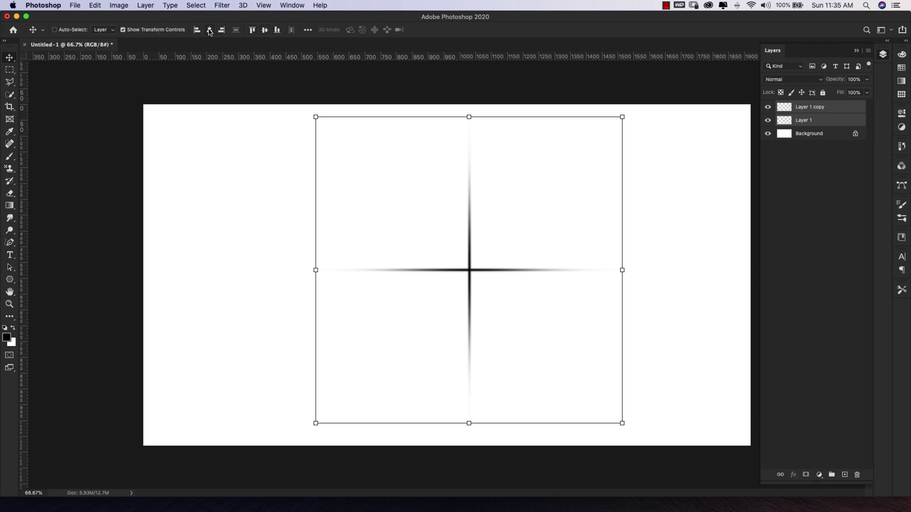
click(253, 30)
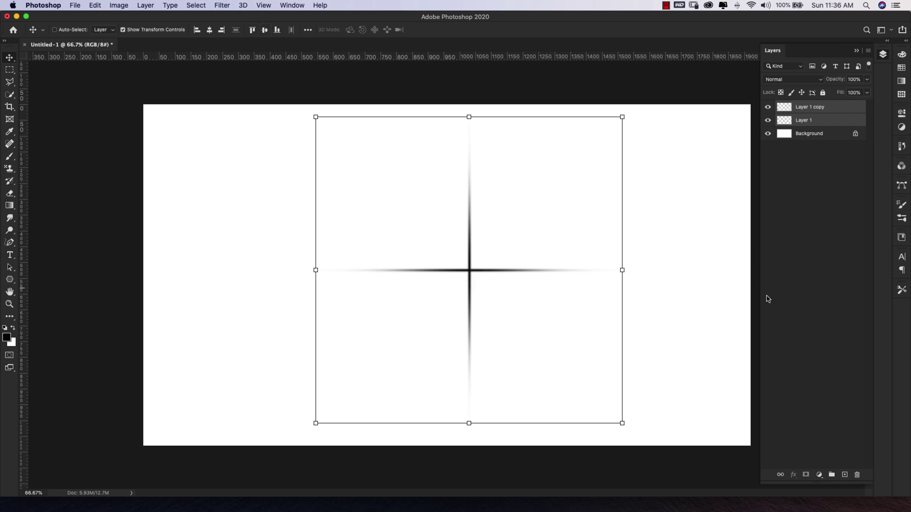
Paint two overlapping soft black dabs with the 150 px brush at the cross's intersection on a new top layer
click(796, 320)
click(844, 475)
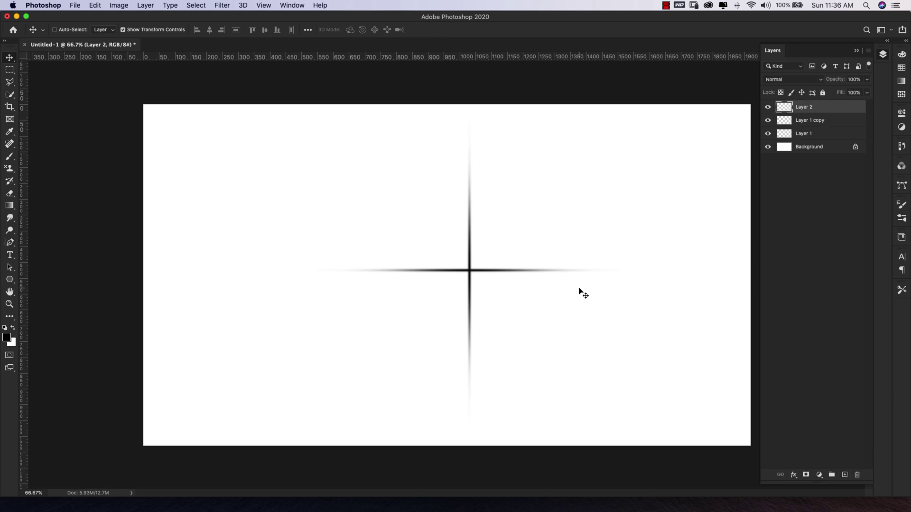
key(b)
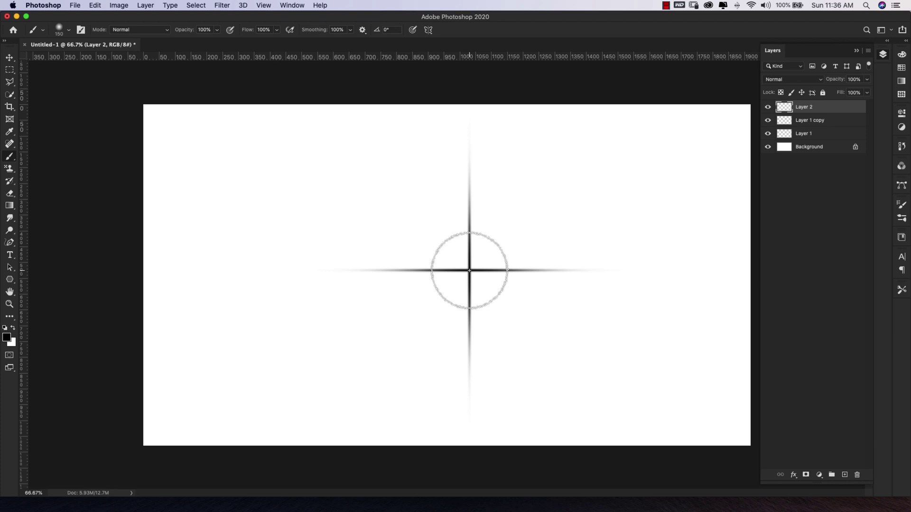
click(469, 271)
click(469, 270)
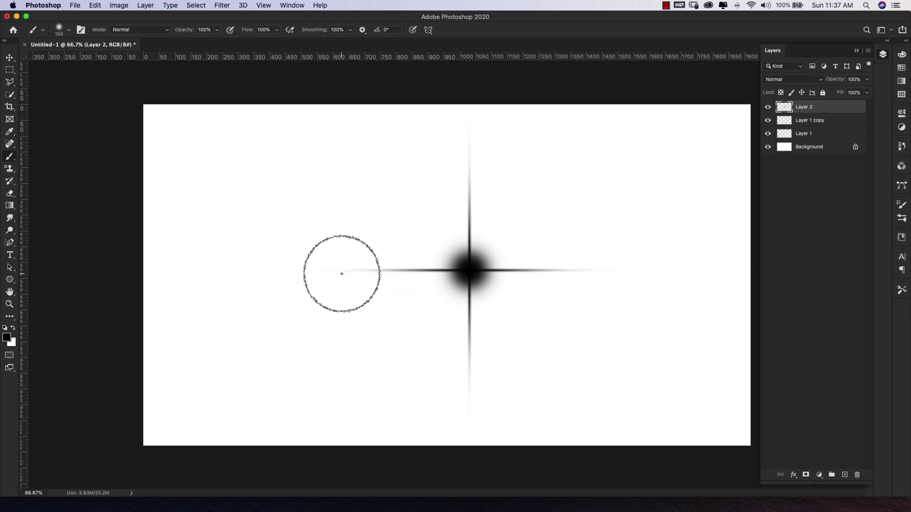
Define the star artwork as a brush preset named "Star 1"
click(96, 5)
click(135, 259)
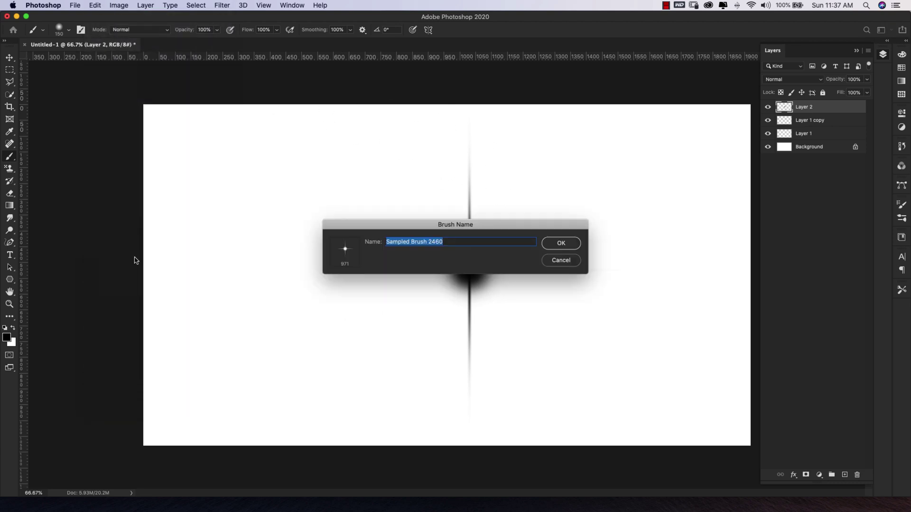
text(Star 1)
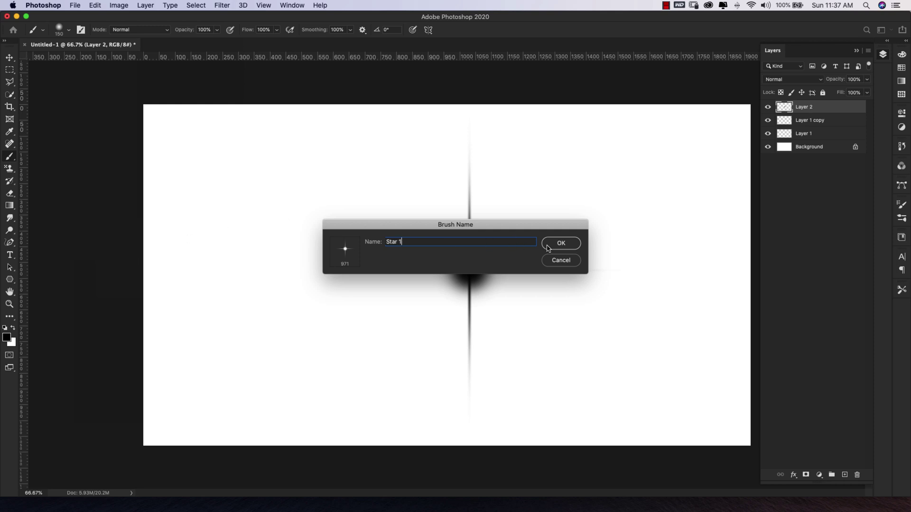
click(555, 244)
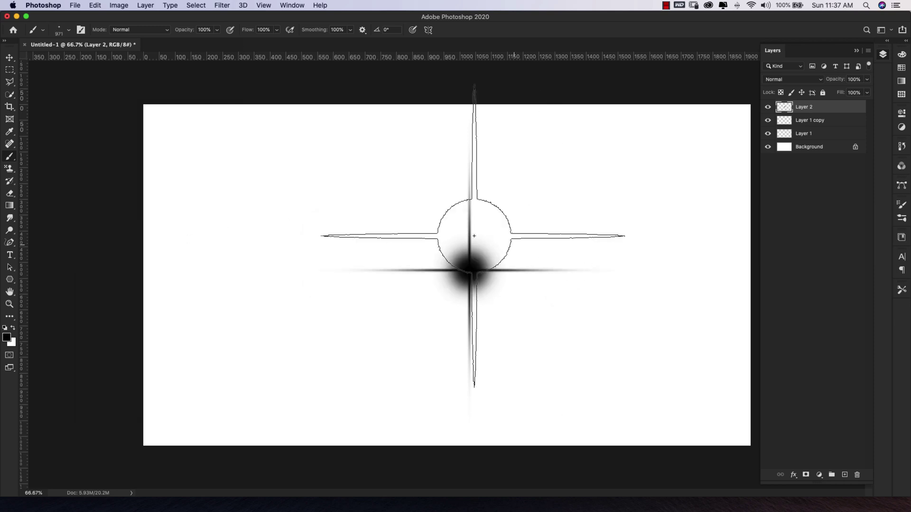
Reduce the Star 1 brush size to 50 px
key(bracketleft)
key(bracketleft)
key(bracketleft)
key(bracketleft)
key(bracketleft)
key(bracketleft)
key(bracketleft)
key(bracketleft)
key(bracketleft)
key(bracketleft)
key(bracketleft)
key(bracketleft)
key(bracketleft)
key(bracketleft)
key(bracketleft)
key(bracketleft)
key(bracketleft)
key(bracketleft)
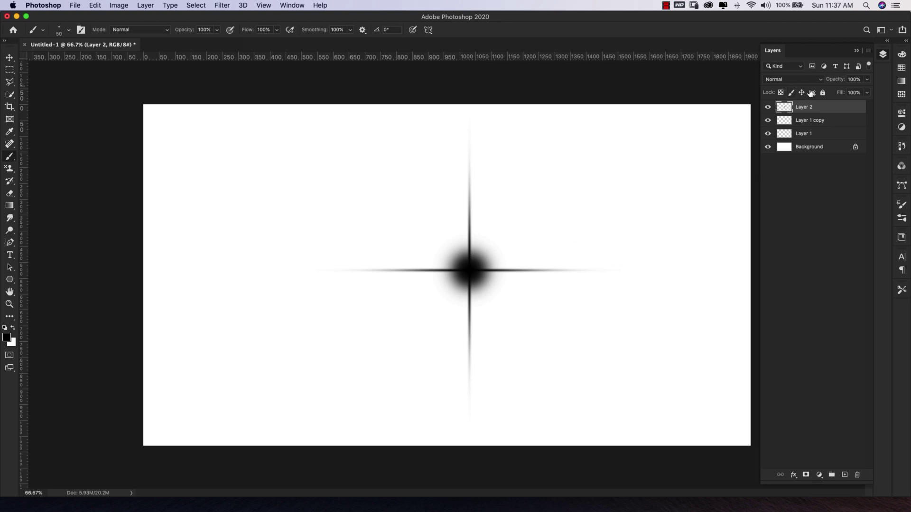
Identify the streak layers, Layer 1 and Layer 1 copy, by toggling their visibility, and duplicate both within the same document
click(825, 121)
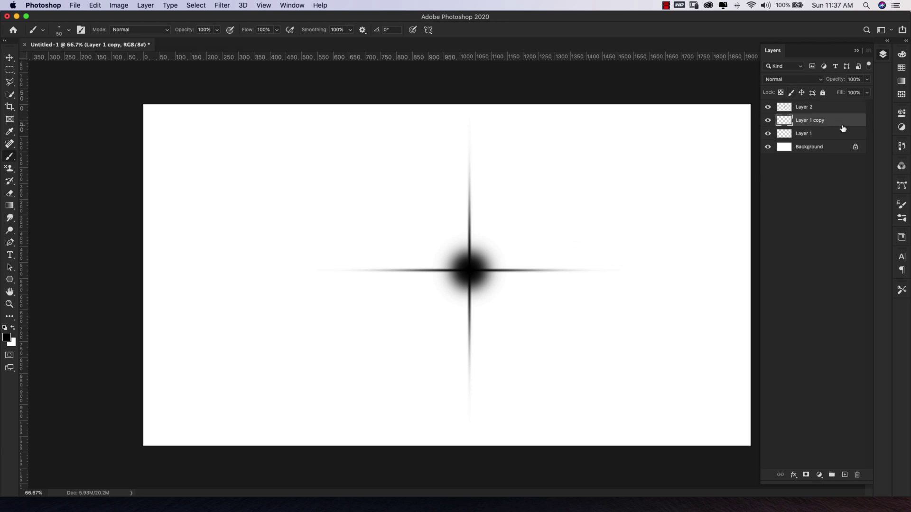
click(768, 120)
click(768, 120)
click(768, 133)
click(767, 133)
shift+click(801, 134)
right_click(832, 122)
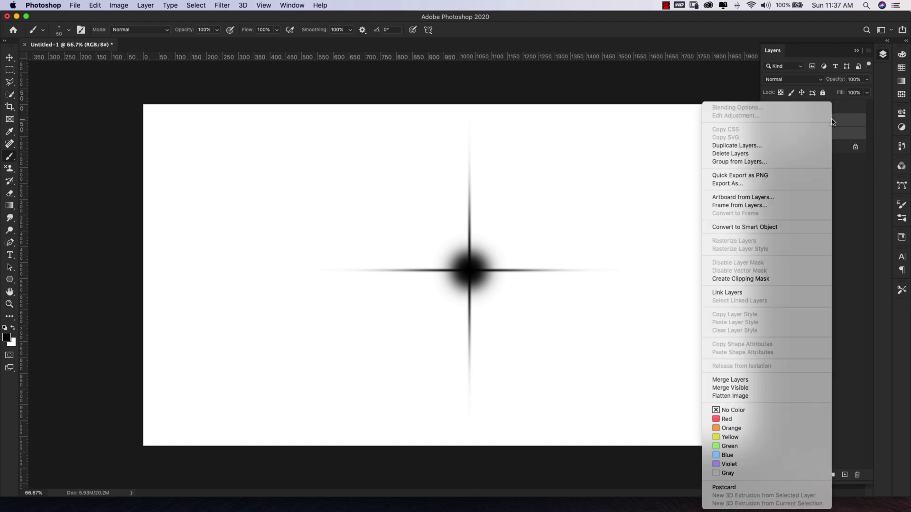
click(779, 145)
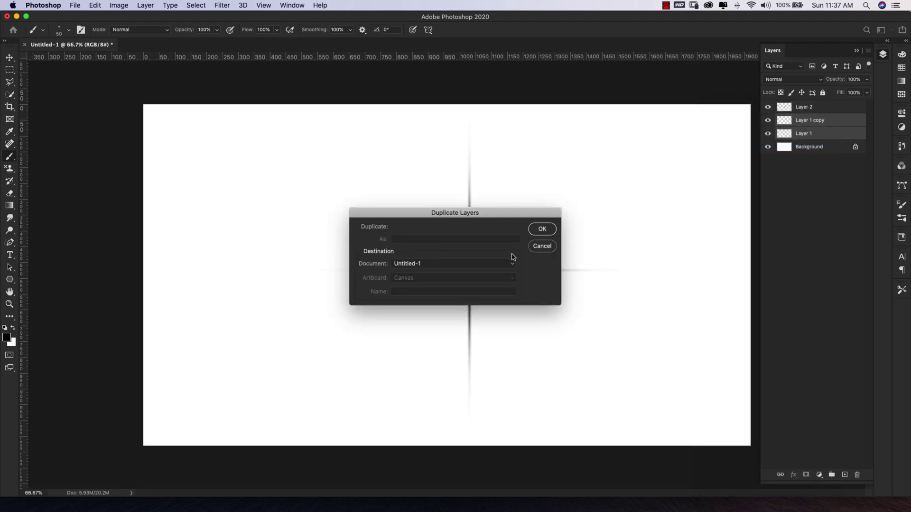
click(542, 229)
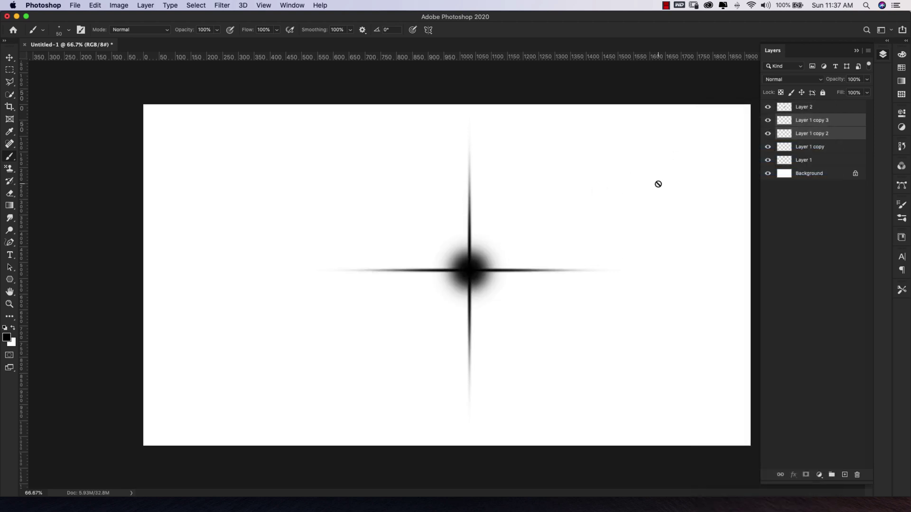
Rotate the two duplicated streak layers 45 degrees and scale them down to 57.10% around the star's centre
key(v)
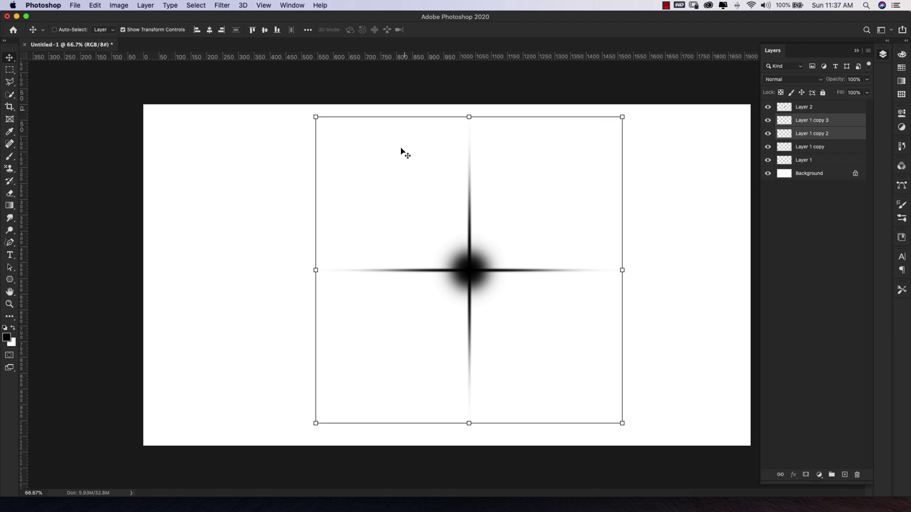
click(630, 109)
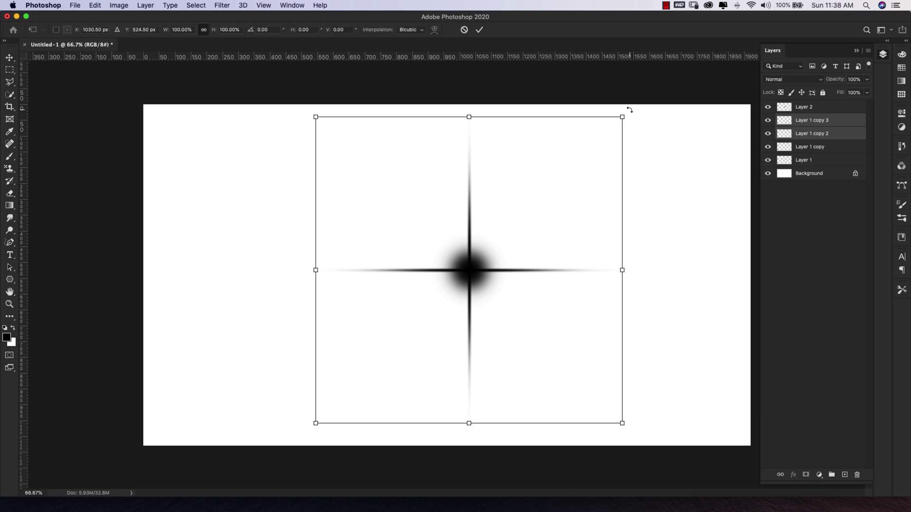
drag(629, 109, 649, 254)
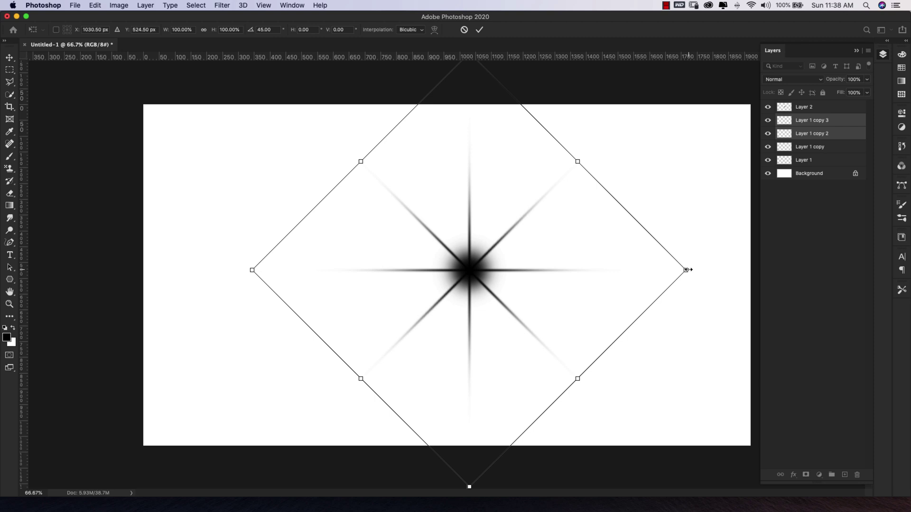
drag(686, 270, 592, 286)
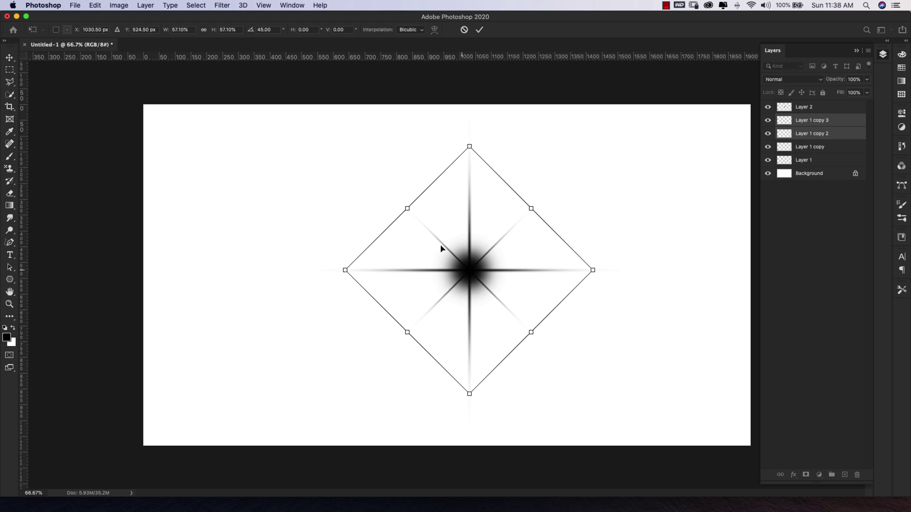
key(Return)
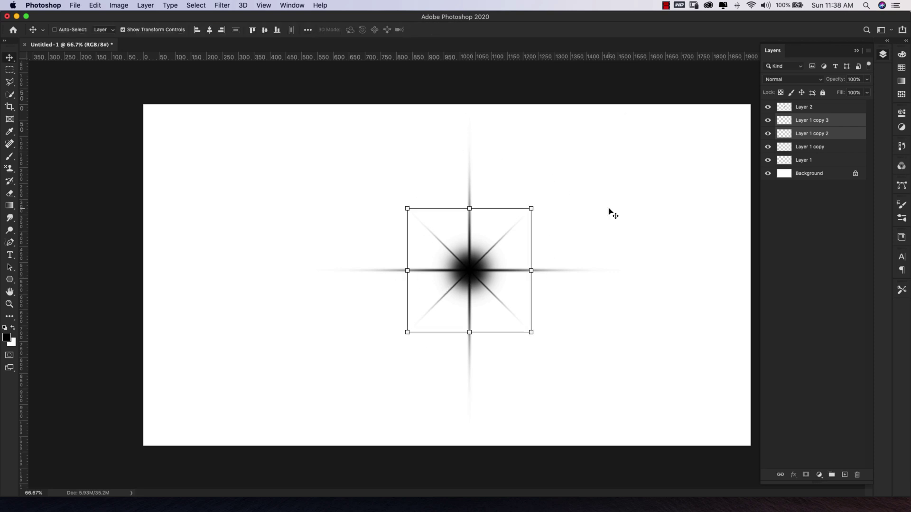
Deselect the layers and define the eight-ray star artwork as a brush preset named "Star 2"
click(806, 220)
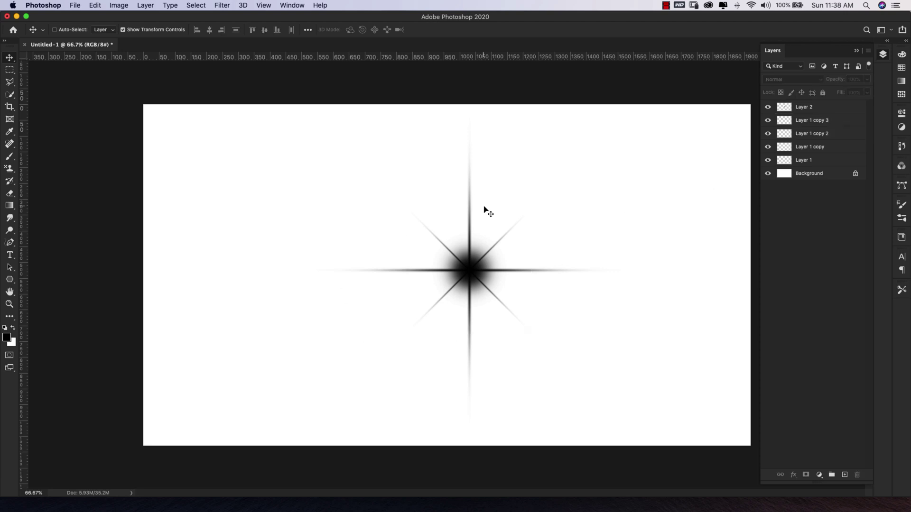
click(92, 6)
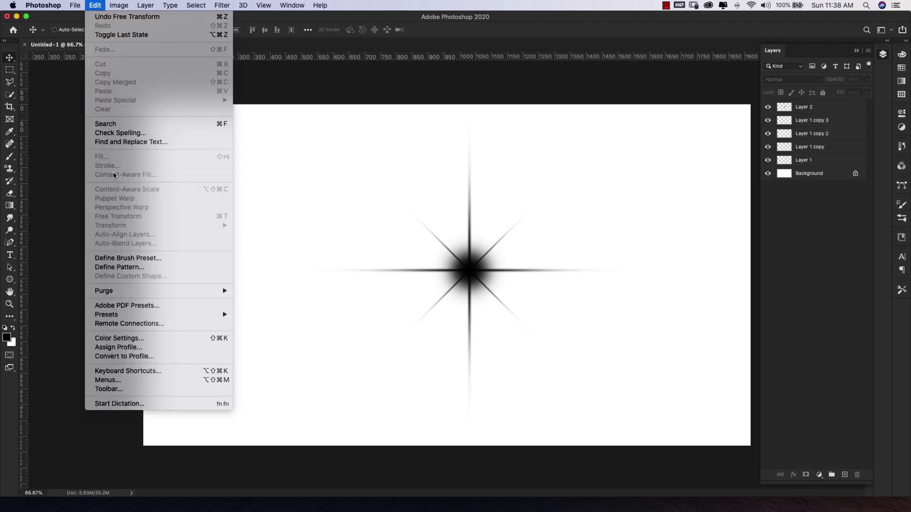
click(113, 258)
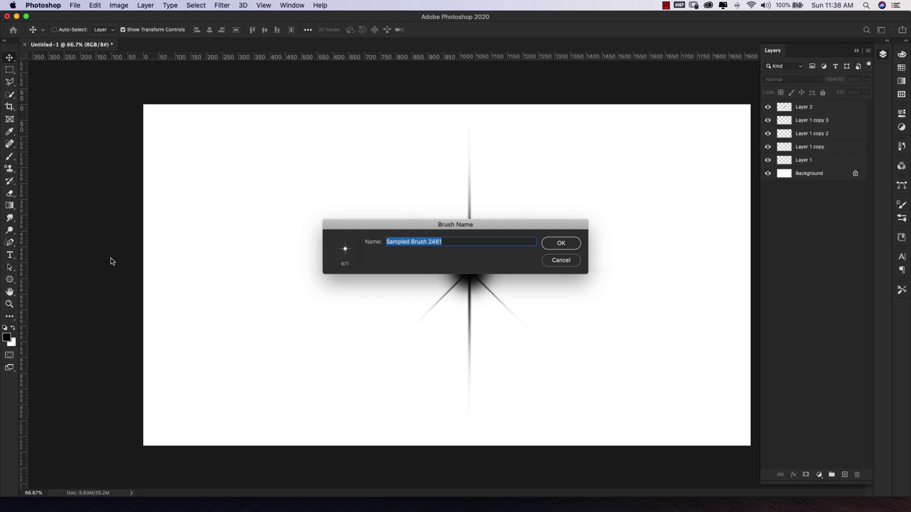
text(Star)
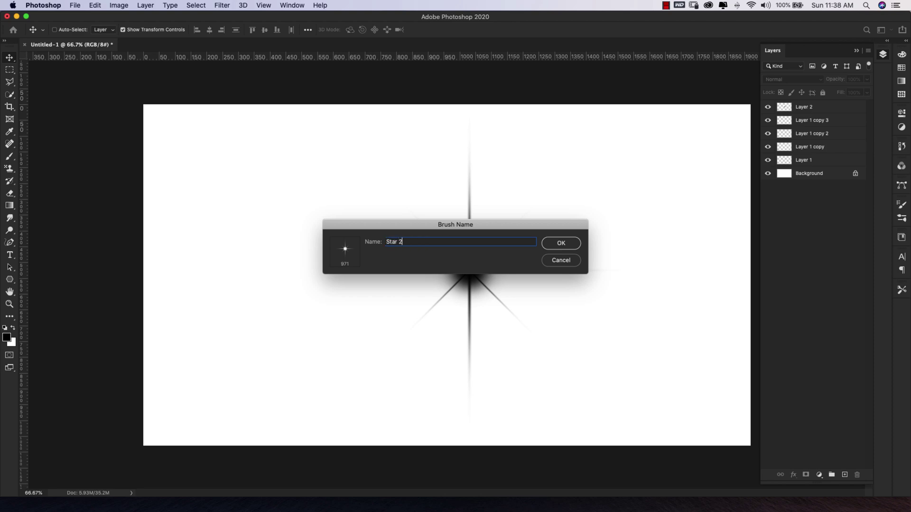
text( 2)
click(561, 243)
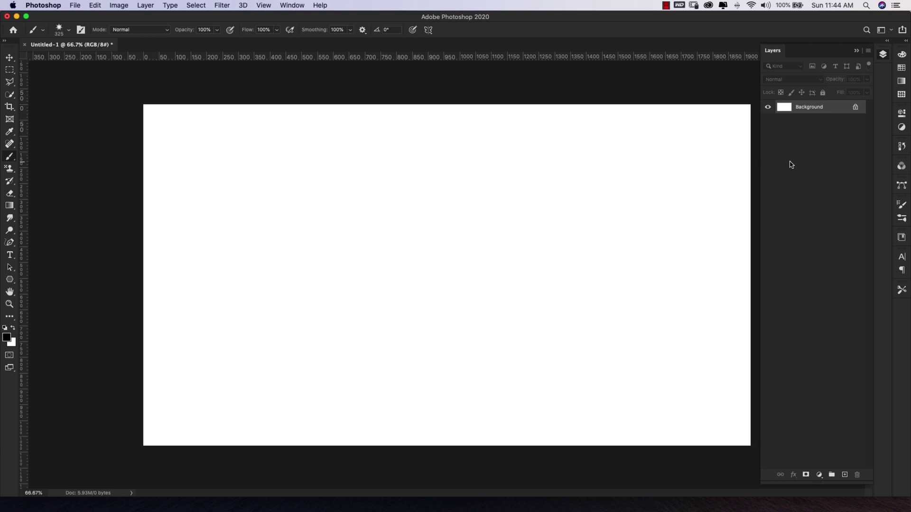
Fill the background with black, switch the foreground colour to white and add a new layer
key(alt+BackSpace)
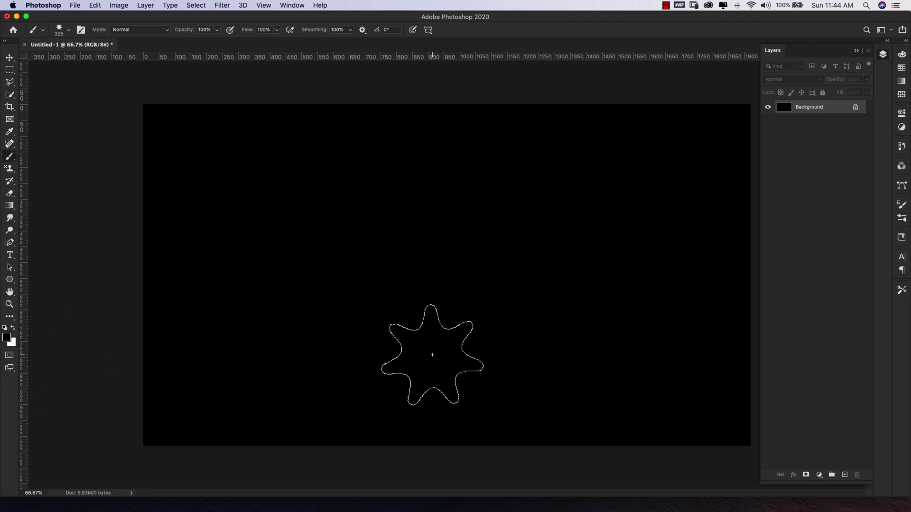
click(432, 355)
key(x)
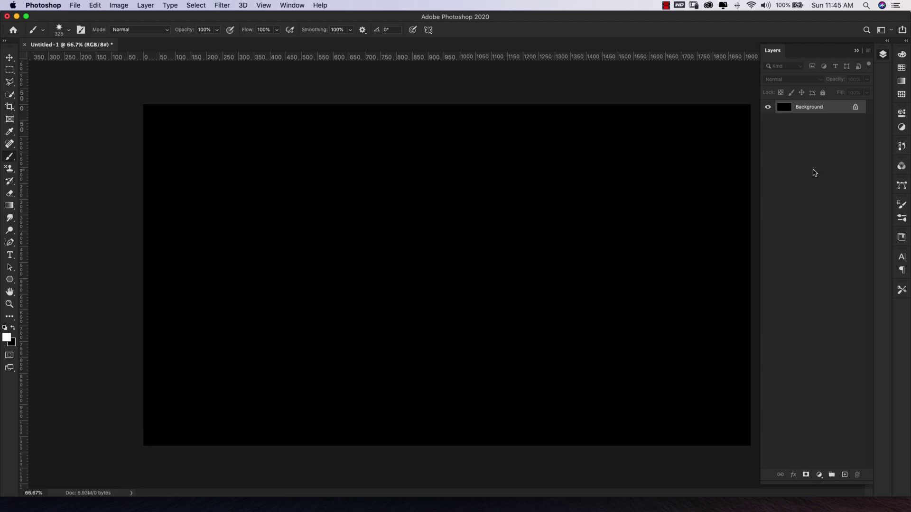
click(845, 476)
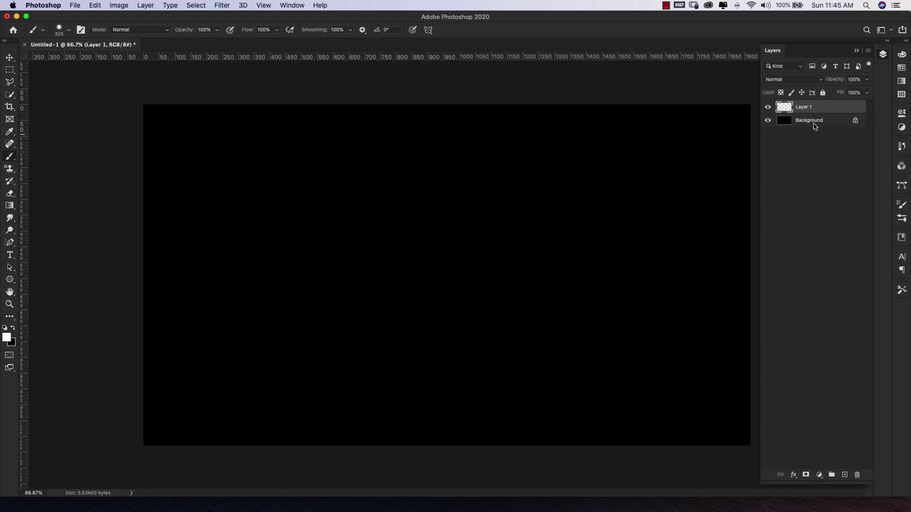
Select the Star 1 brush and set its tip size to 60 px and spacing to 214%
click(902, 220)
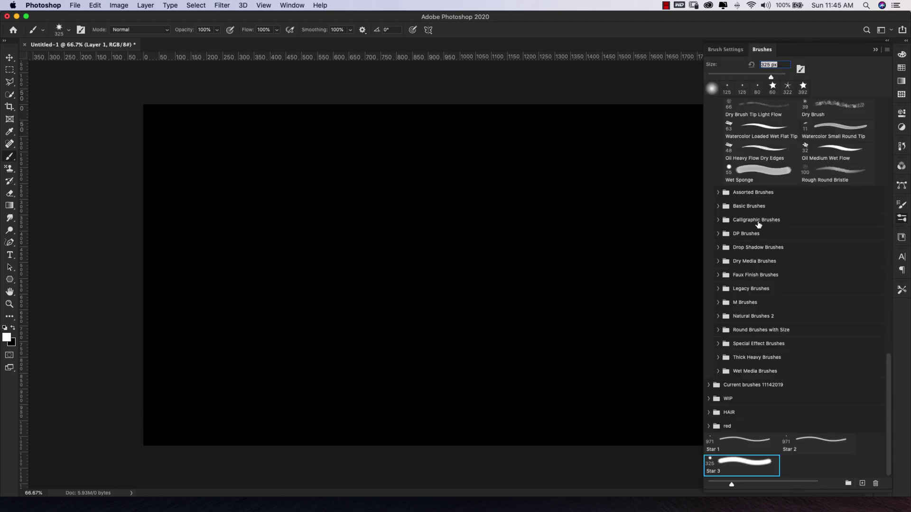
click(726, 442)
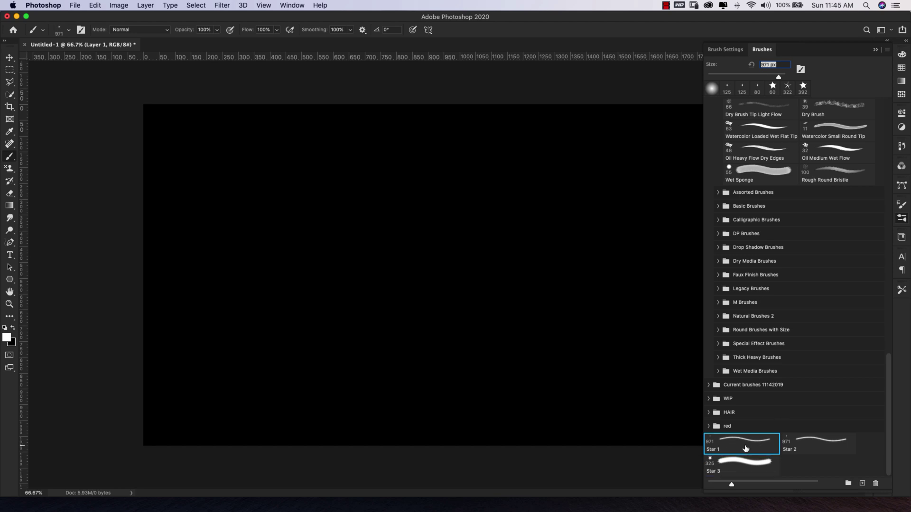
click(727, 52)
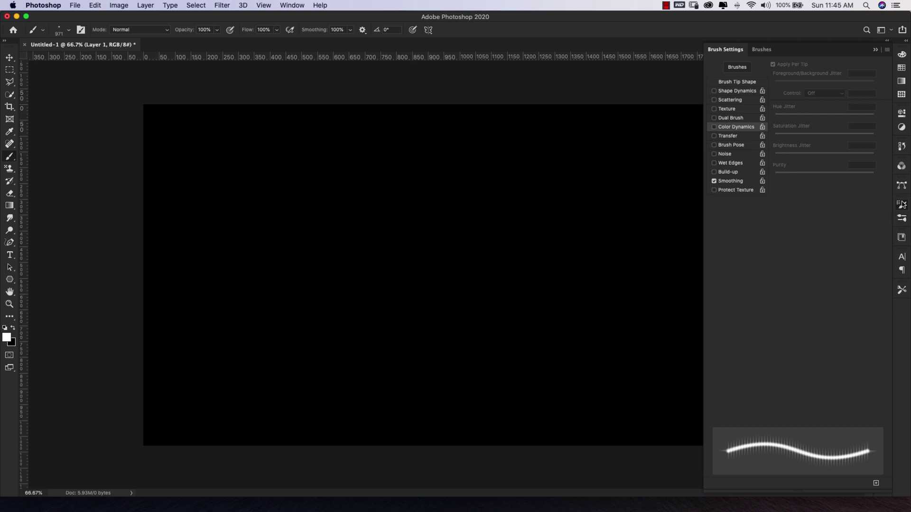
click(291, 5)
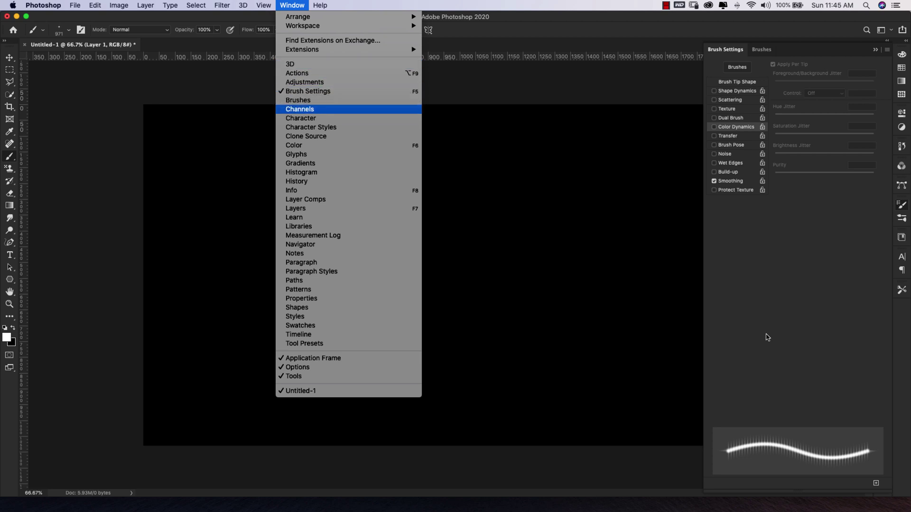
key(Escape)
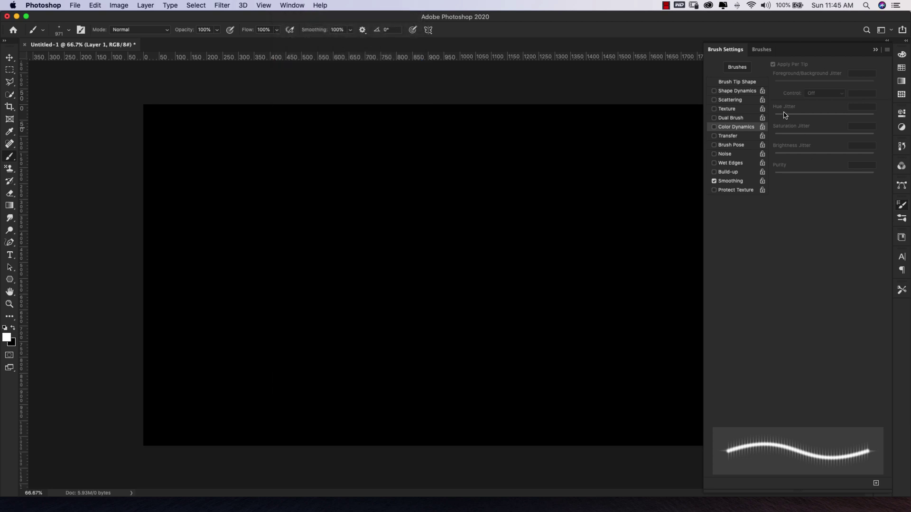
click(760, 82)
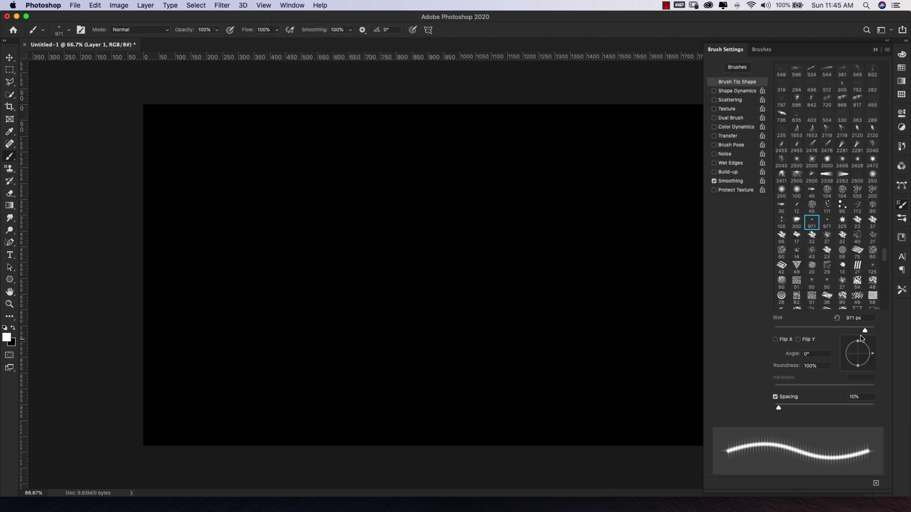
drag(856, 329, 804, 332)
drag(780, 408, 851, 407)
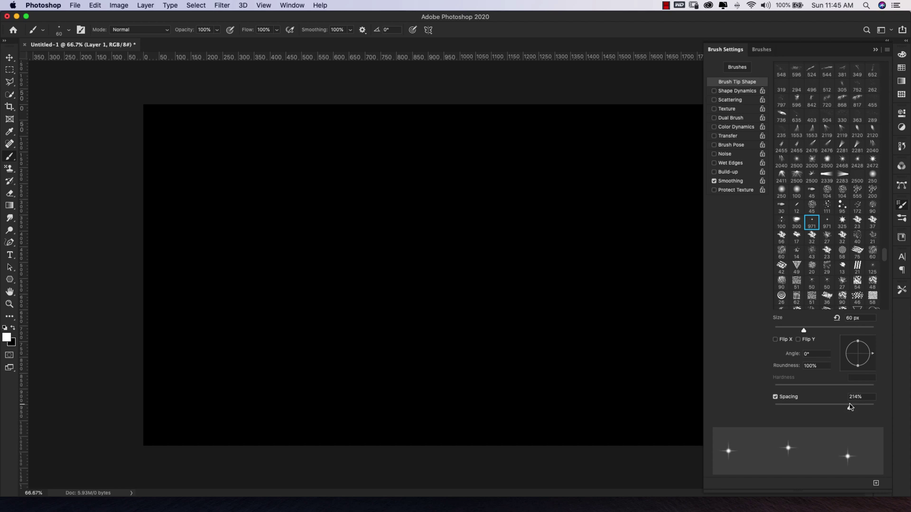
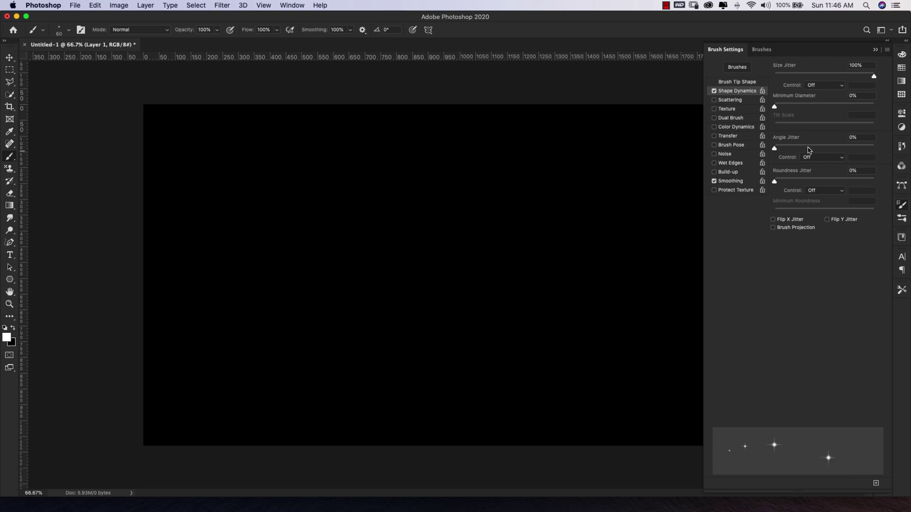
Set the brush's size jitter and angle jitter to 100% and its scatter to 400%
drag(776, 151, 888, 148)
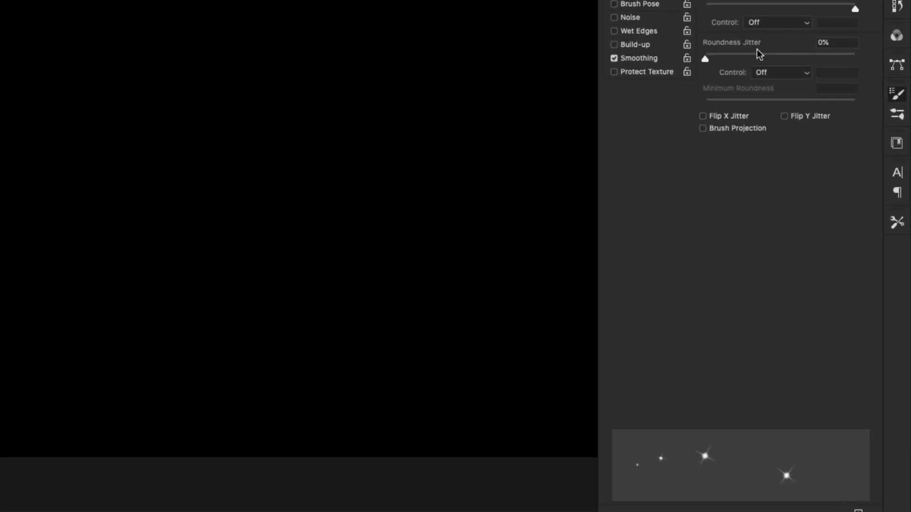
mouse_move(693, 37)
mouse_down()
mouse_move(846, 41)
mouse_move(677, 51)
mouse_move(732, 39)
mouse_move(833, 39)
mouse_move(853, 52)
mouse_move(699, 48)
mouse_move(779, 40)
mouse_move(690, 38)
mouse_up()
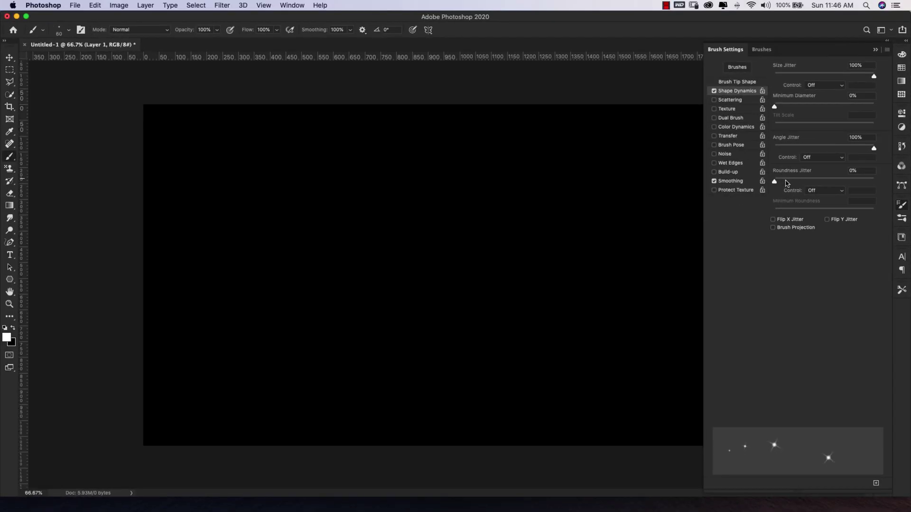
click(728, 101)
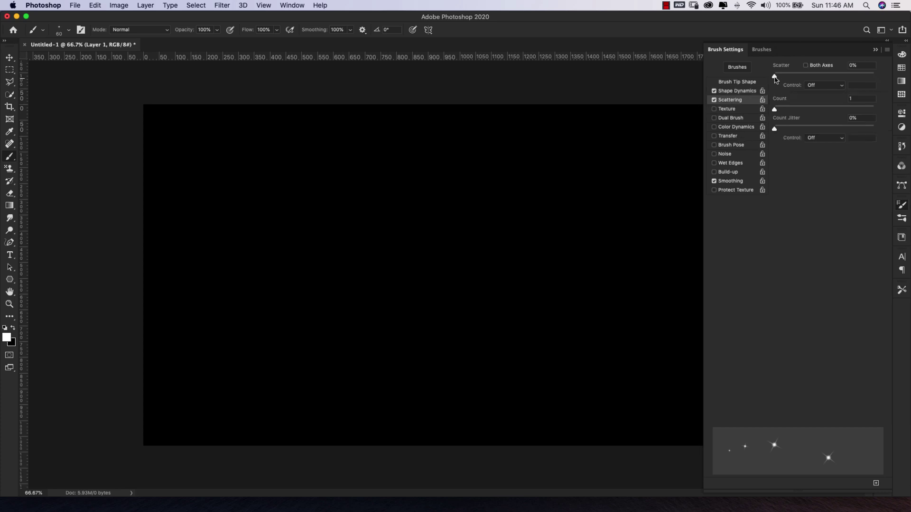
drag(775, 77, 815, 77)
Paint test star strokes across the black canvas before and after enabling scatter on both axes
mouse_move(220, 252)
mouse_down()
mouse_move(484, 342)
mouse_move(556, 327)
mouse_up()
click(807, 66)
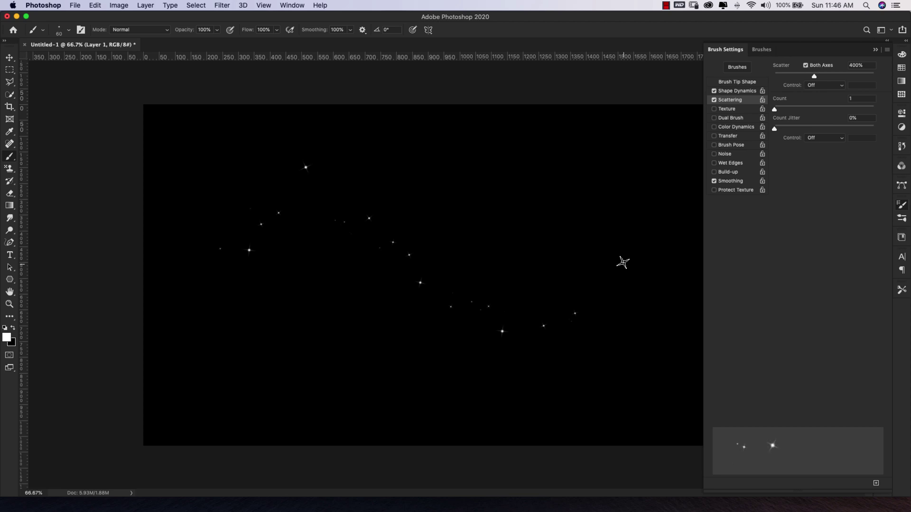
drag(204, 325, 532, 417)
Set the scattering count to 2 and paint test strokes of stars across the upper canvas
drag(774, 109, 781, 109)
mouse_move(382, 142)
mouse_down()
mouse_move(594, 264)
mouse_move(683, 259)
mouse_up()
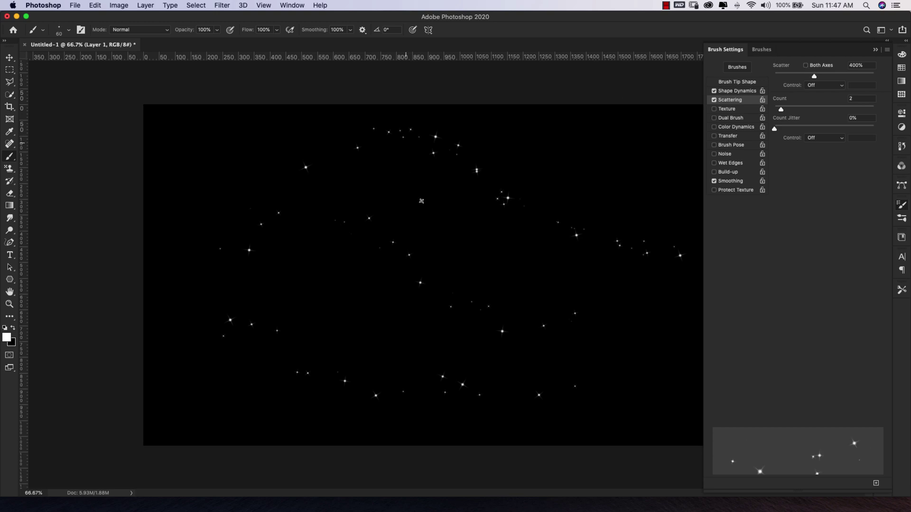
mouse_move(239, 167)
mouse_down()
mouse_move(489, 277)
mouse_move(560, 283)
mouse_up()
Set scatter to 700% on both axes and count jitter to 50%, testing each with a diagonal stroke after undoing the earlier strokes
click(816, 67)
drag(815, 77, 844, 75)
key(super+z)
key(super+z)
mouse_move(266, 164)
mouse_down()
mouse_move(303, 156)
mouse_move(594, 354)
mouse_up()
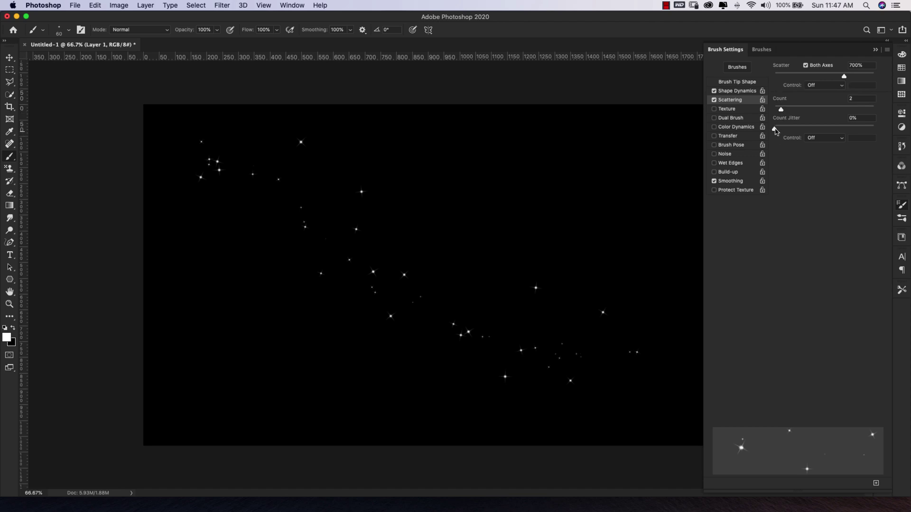
drag(774, 128, 829, 128)
drag(336, 128, 541, 238)
Save the current brush settings as a new brush preset named "Star 1.1 scatter"
click(887, 51)
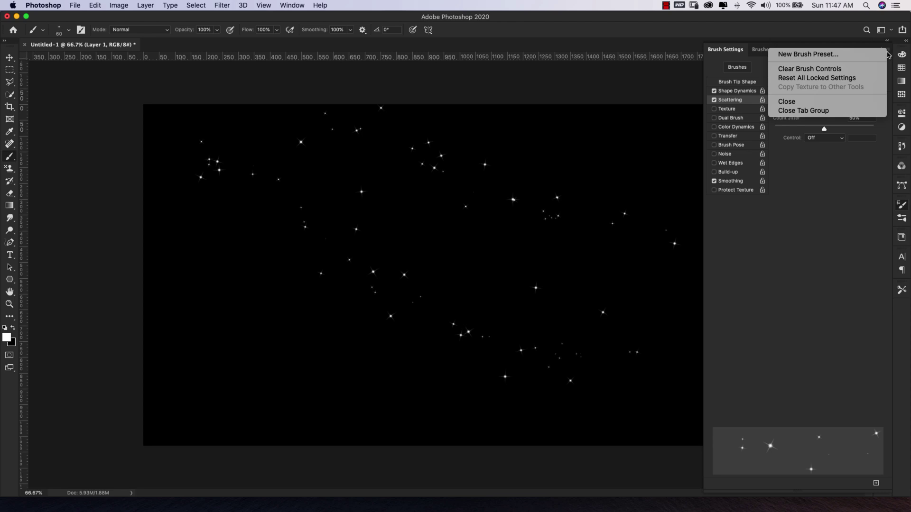
click(802, 54)
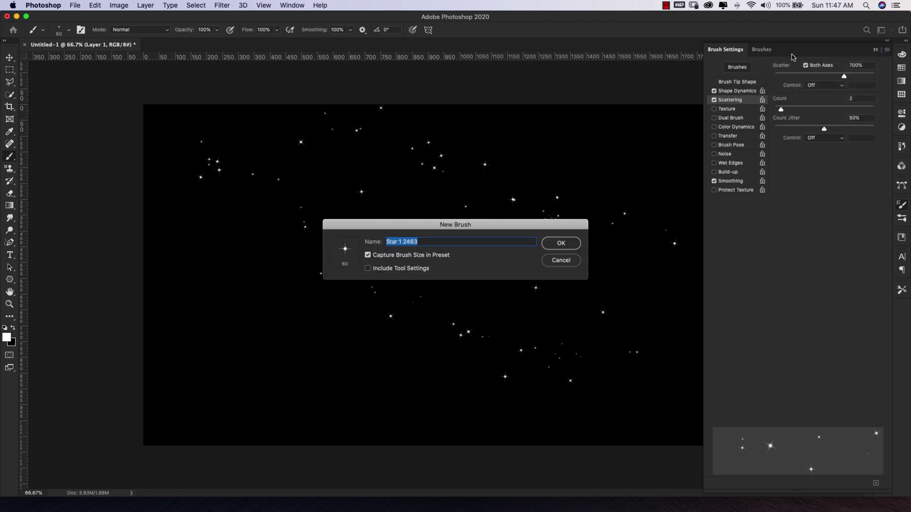
text(Str)
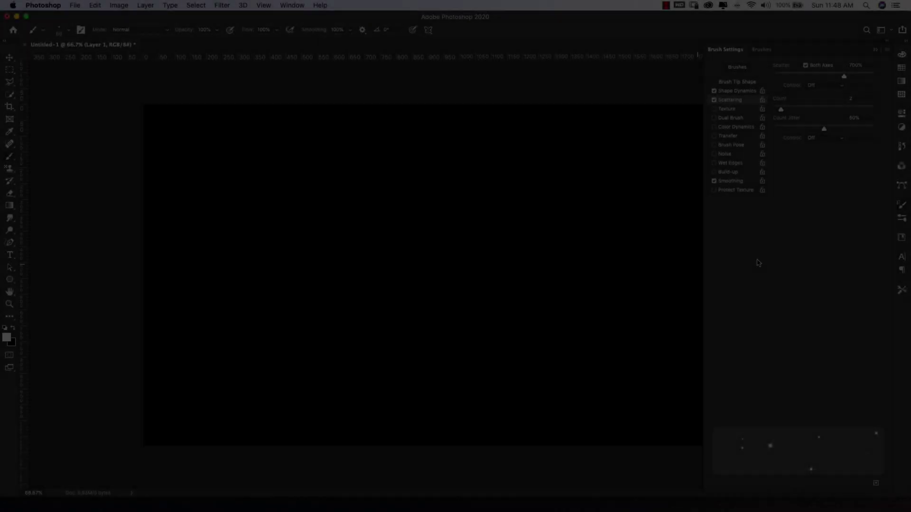
Select the Star 2 brush and set its tip size to 60 px and spacing to 1%
click(762, 49)
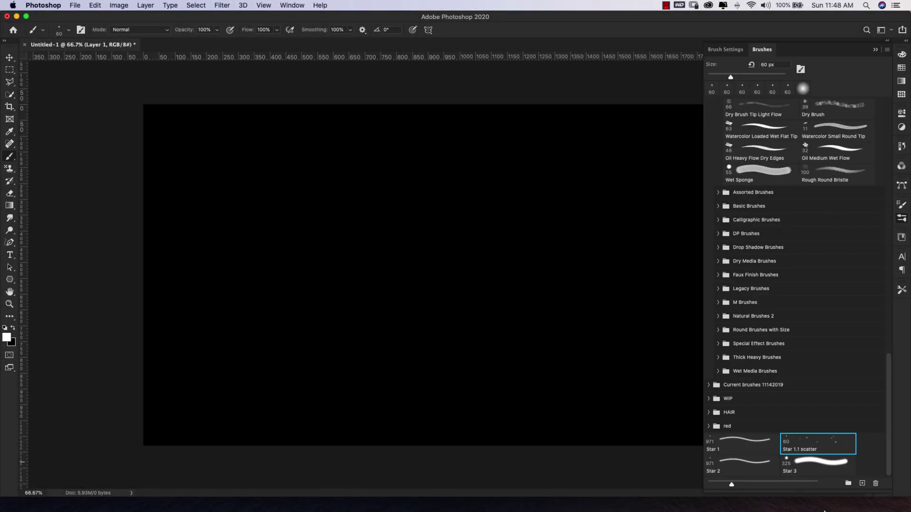
click(740, 468)
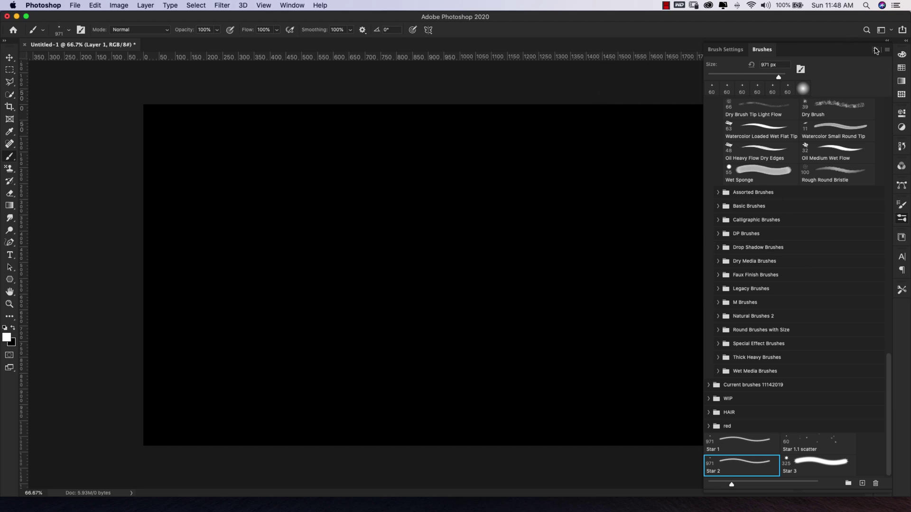
click(741, 50)
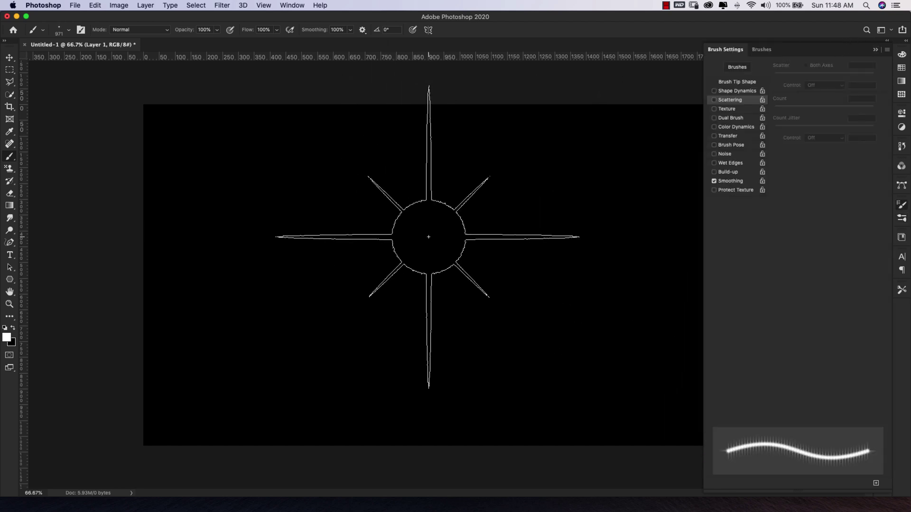
click(745, 82)
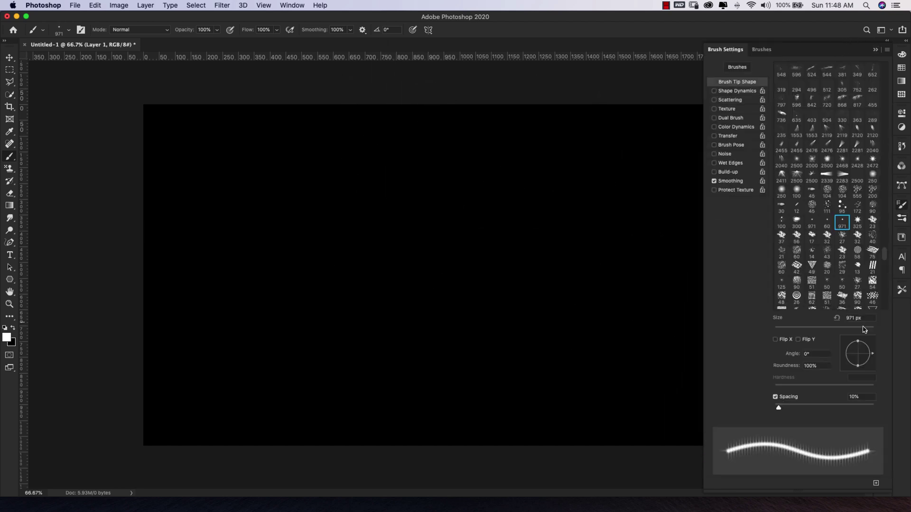
drag(865, 332, 803, 332)
drag(779, 407, 758, 409)
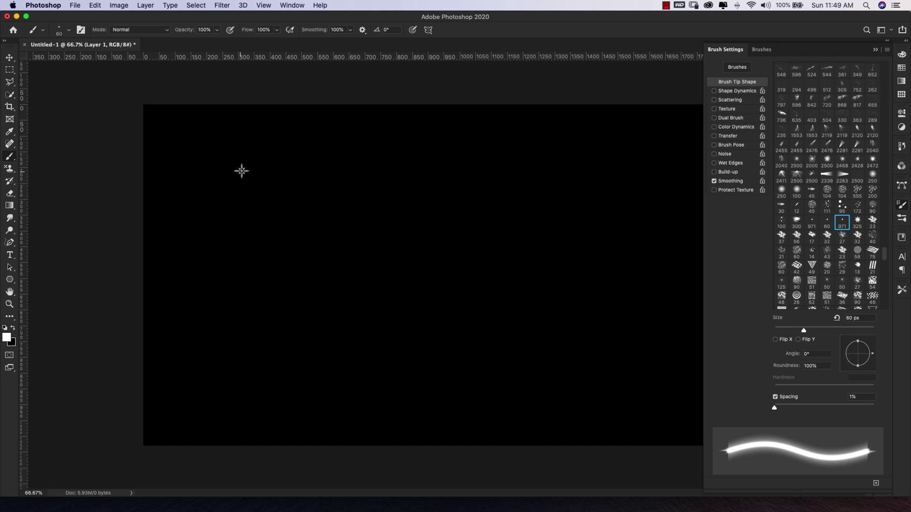
Try a single Star 2 dab on the canvas, undo it, and enlarge the brush to 250 px
click(244, 168)
key(super+z)
key(bracketright)
key(bracketright)
key(bracketright)
key(bracketright)
key(bracketright)
key(bracketright)
key(bracketright)
key(bracketright)
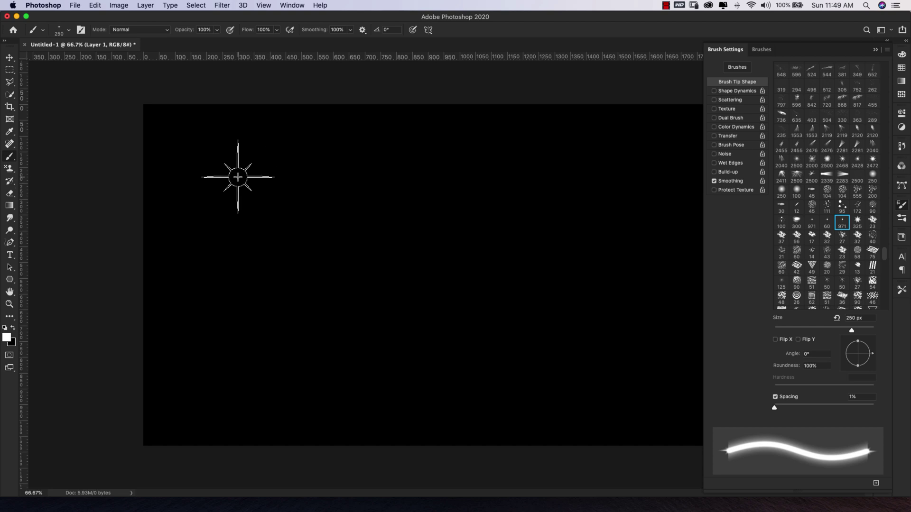
Stamp nine separate test stars across the upper and middle canvas
click(238, 177)
click(350, 199)
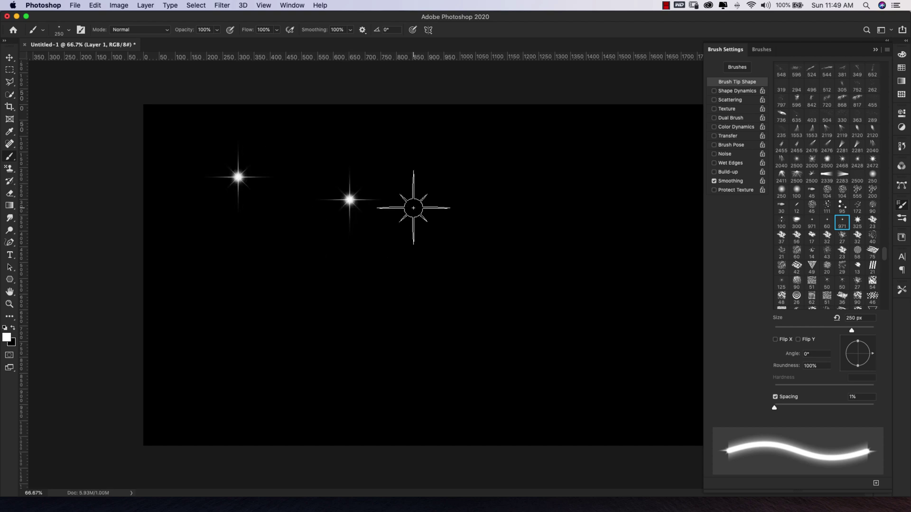
click(416, 201)
click(491, 202)
click(550, 203)
click(608, 200)
click(612, 260)
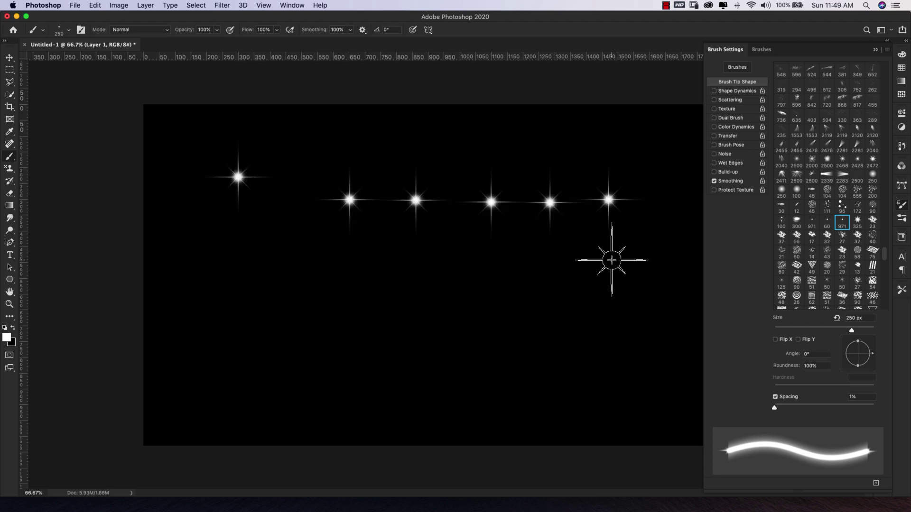
click(514, 307)
click(359, 285)
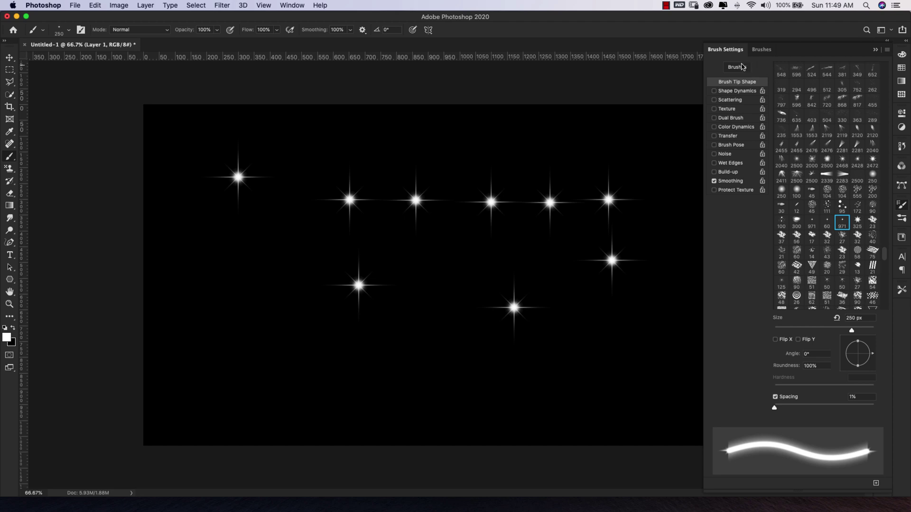
Enable Shape Dynamics for the Star 2 brush with size jitter at 100% and angle jitter at 100%
click(724, 91)
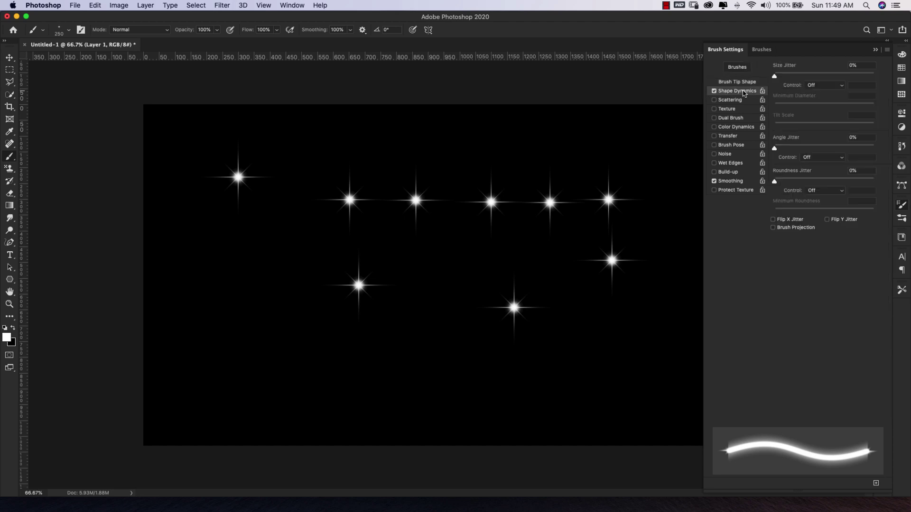
click(739, 82)
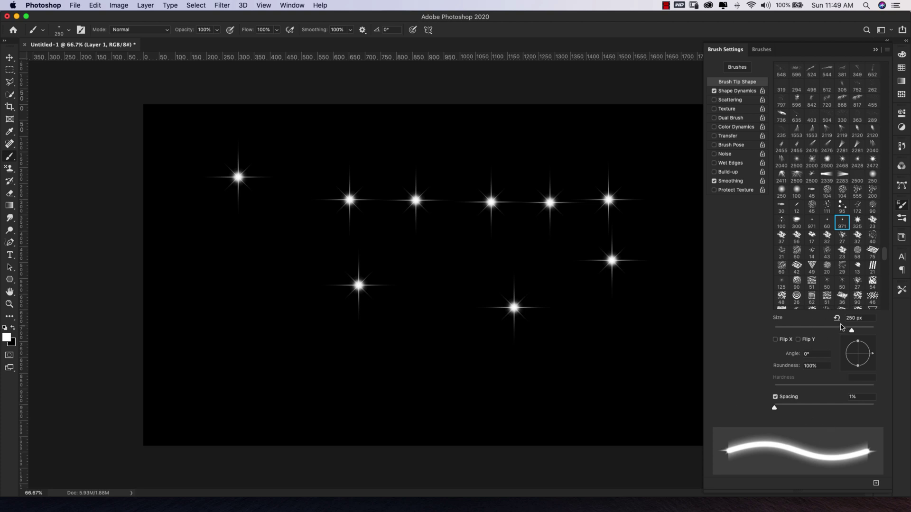
click(739, 92)
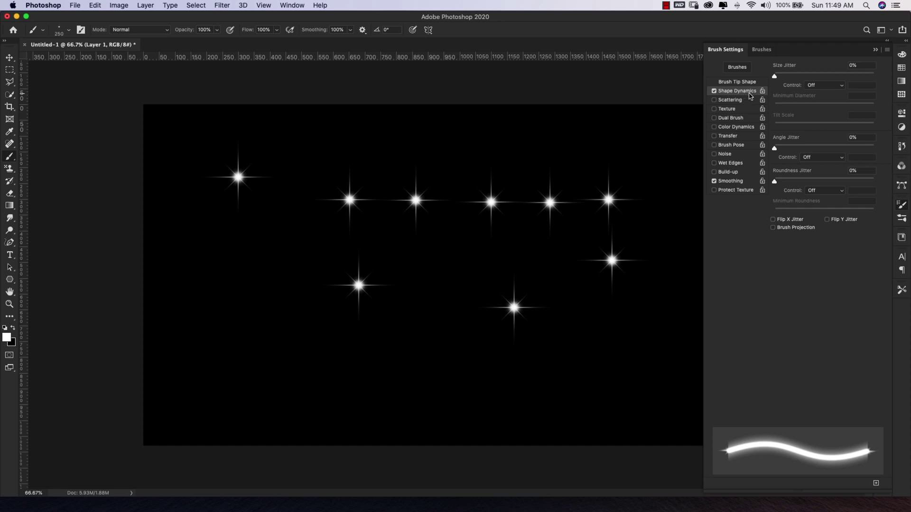
drag(774, 76, 885, 80)
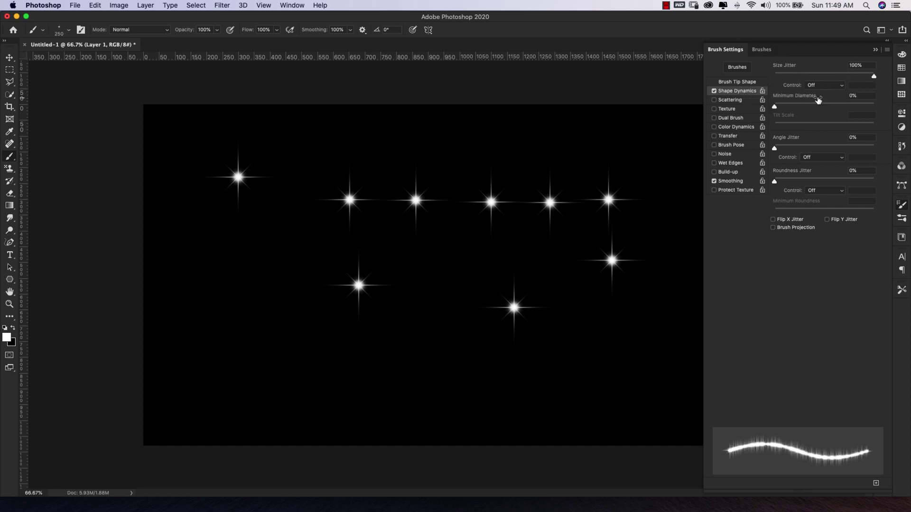
drag(775, 148, 875, 149)
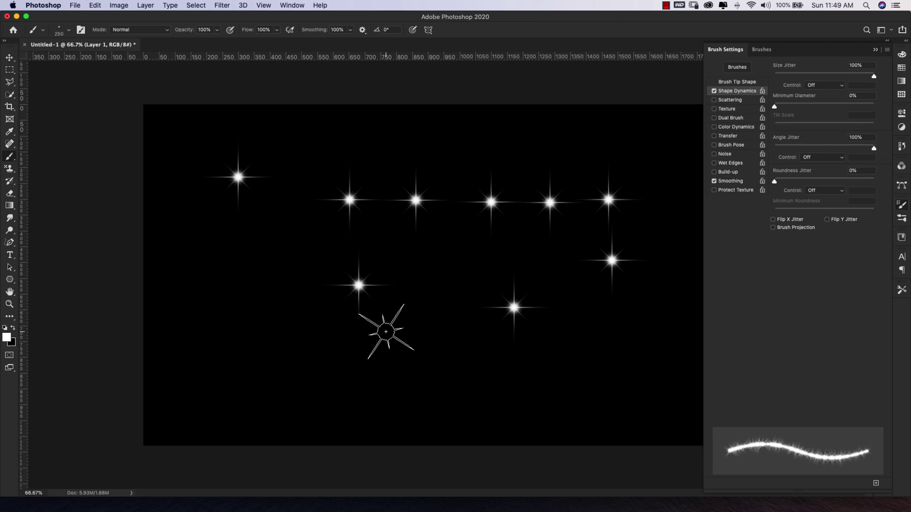
Stamp test stars of varied size and rotation one by one across the lower and middle canvas
click(205, 357)
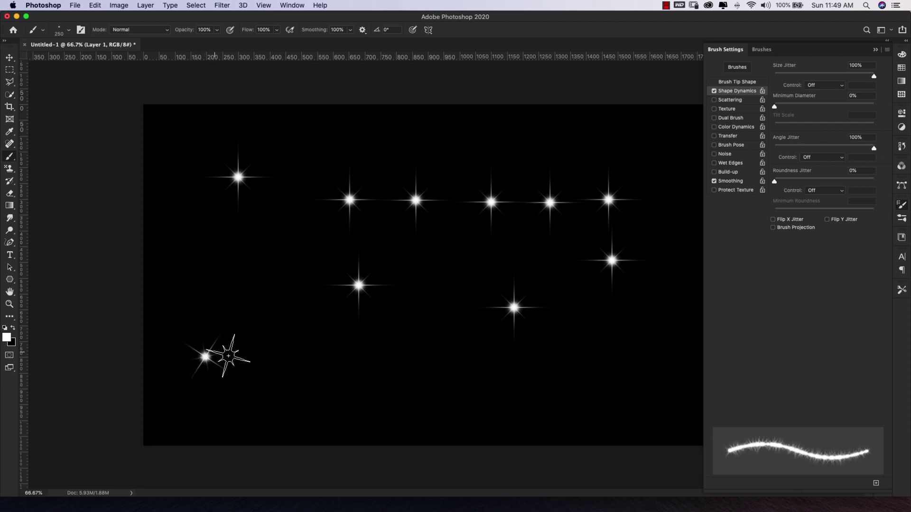
click(233, 356)
click(315, 361)
click(358, 364)
click(420, 366)
click(486, 368)
click(538, 370)
click(580, 362)
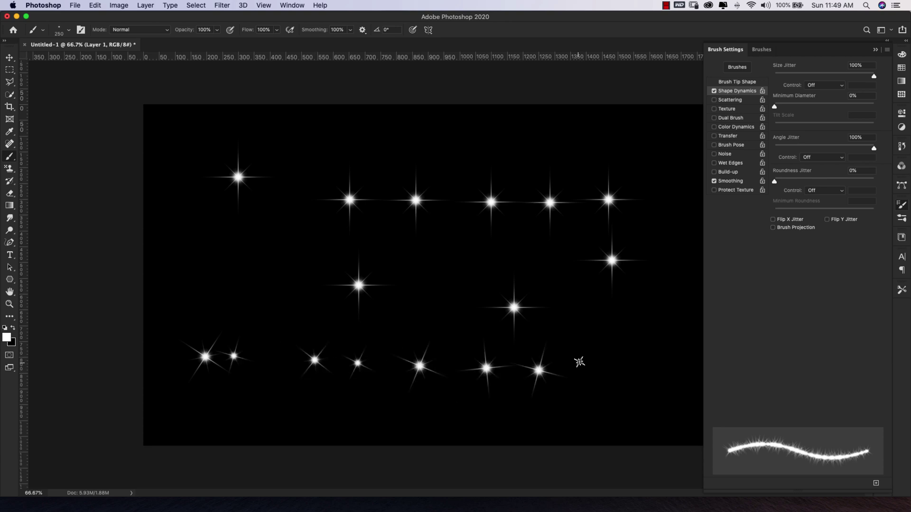
click(595, 339)
click(577, 300)
click(553, 282)
click(466, 274)
click(444, 307)
click(403, 328)
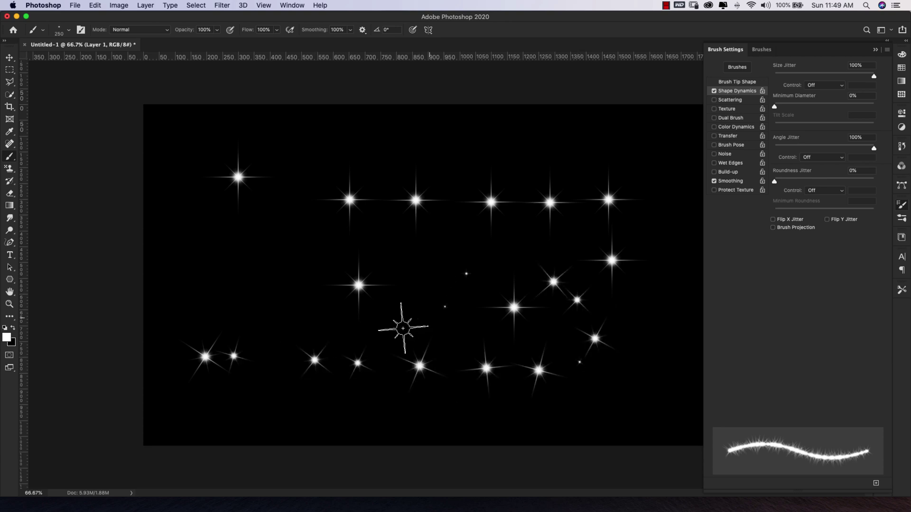
click(277, 299)
click(238, 261)
click(202, 309)
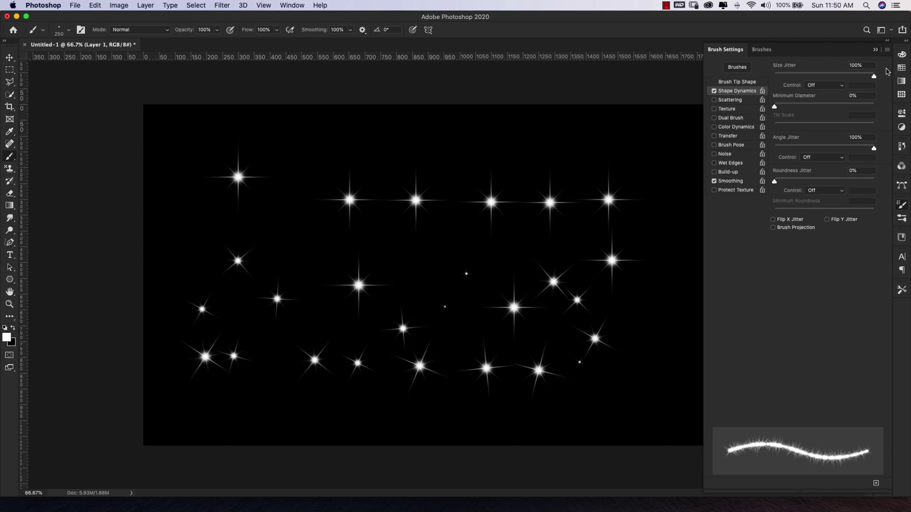
Save the current brush settings as a new brush preset named "Star 2.1 Stamp", capturing the brush size
click(887, 50)
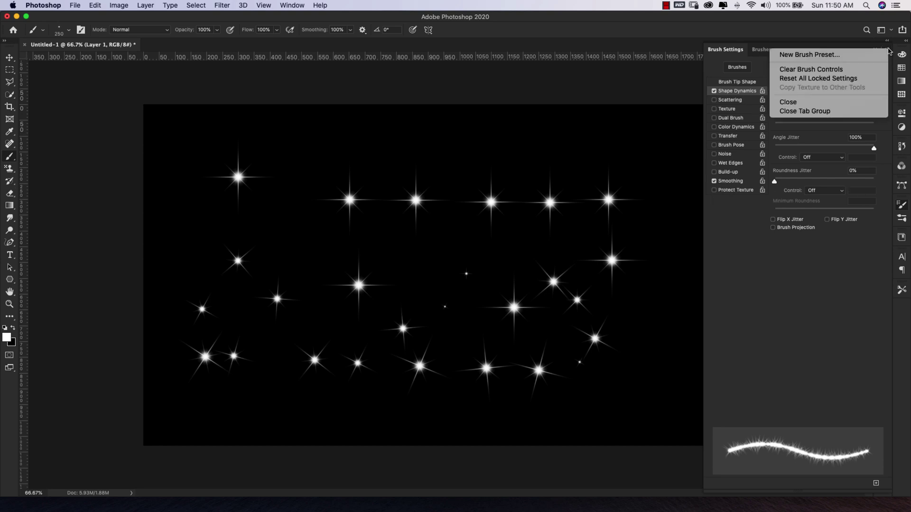
click(784, 54)
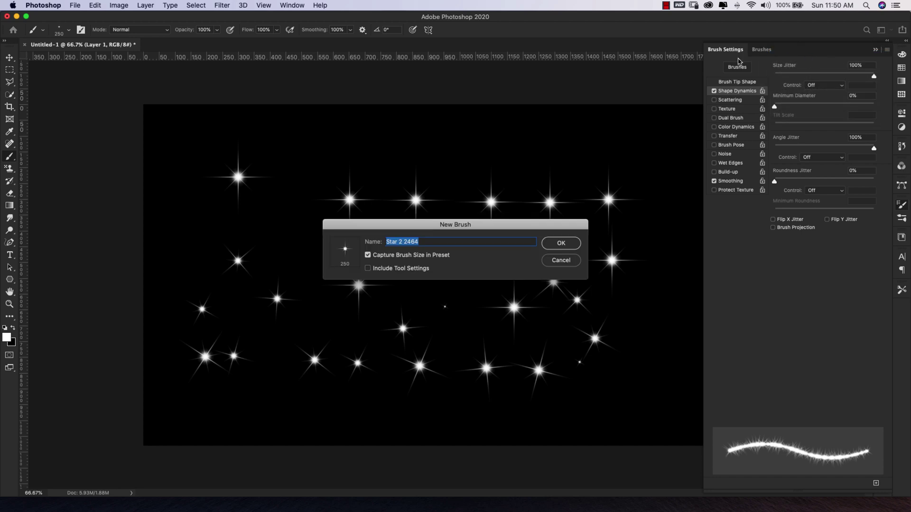
text(Stamp)
click(566, 245)
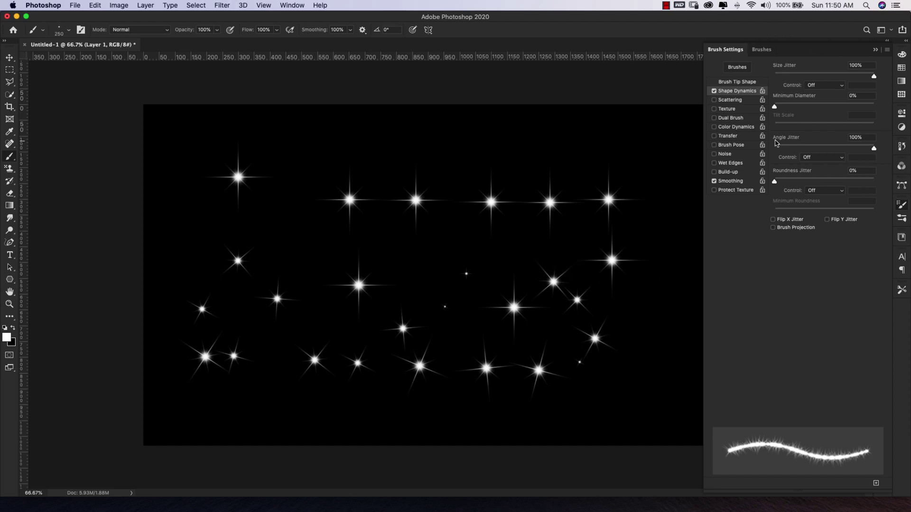
Undo all the stamped test stars until the canvas is empty
key(super+z)
key(super+z)
key(super+z)
key(super+z)
key(super+z)
key(super+z)
key(super+z)
key(super+z)
key(super+z)
key(super+z)
key(super+z)
key(super+z)
key(super+z)
key(super+z)
key(super+z)
key(super+z)
key(super+z)
key(super+z)
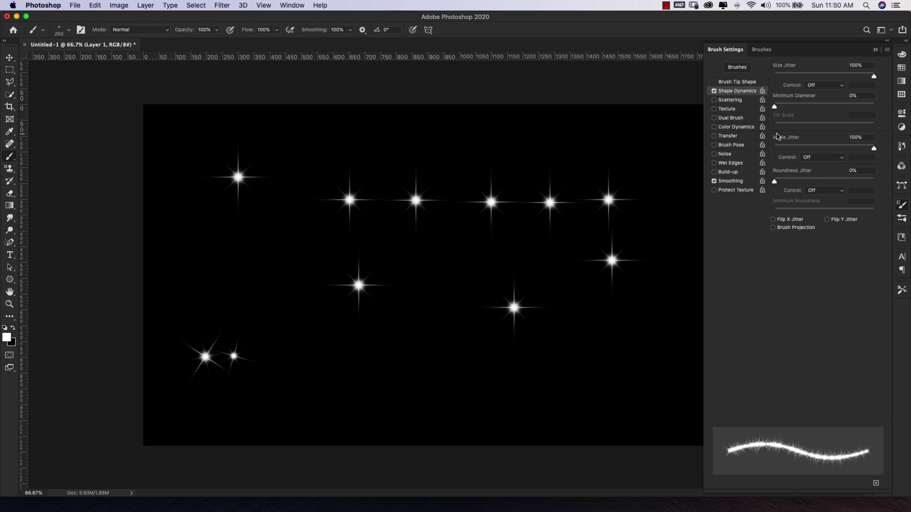
key(super+z)
key(super+z)
key(super+z)
key(super+z)
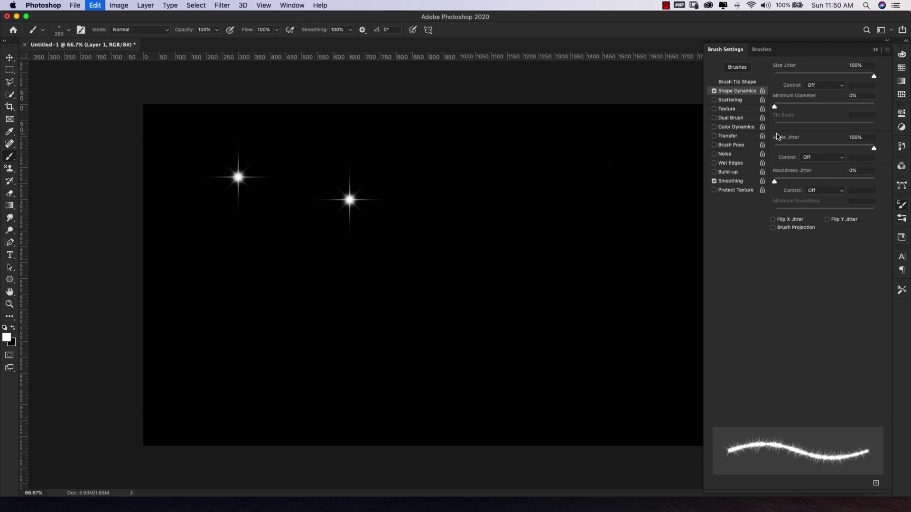
Set the brush tip's spacing to about 200% and its size to 75 px
click(743, 82)
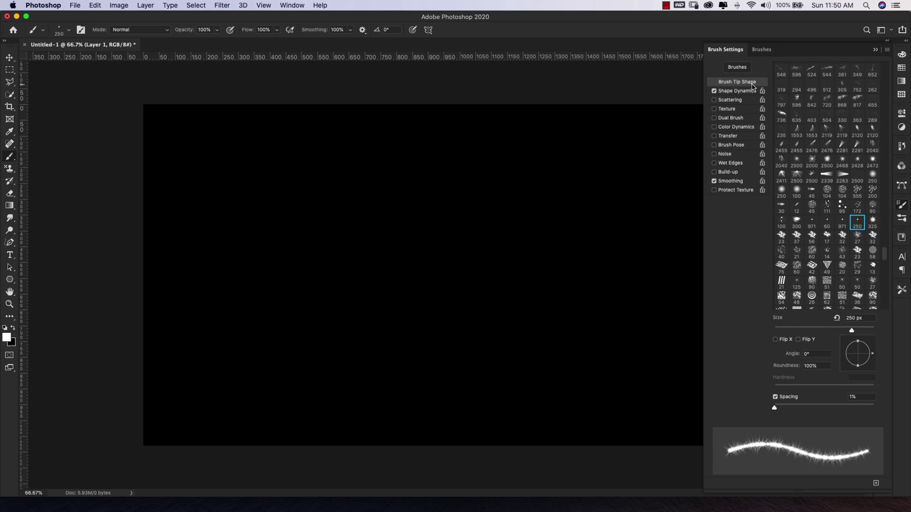
drag(774, 410, 851, 405)
drag(852, 330, 810, 332)
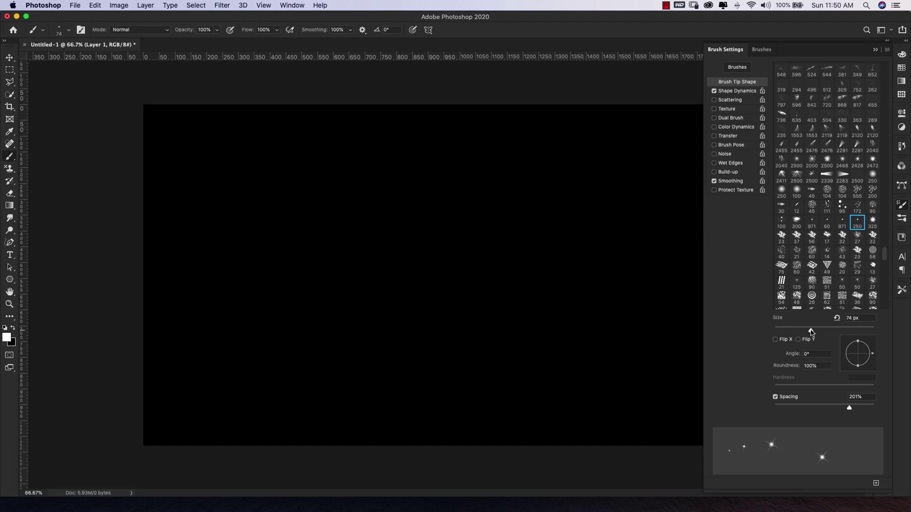
Enable scattering at 690% on both axes with a count of 2, and test it with strokes across the canvas
click(738, 92)
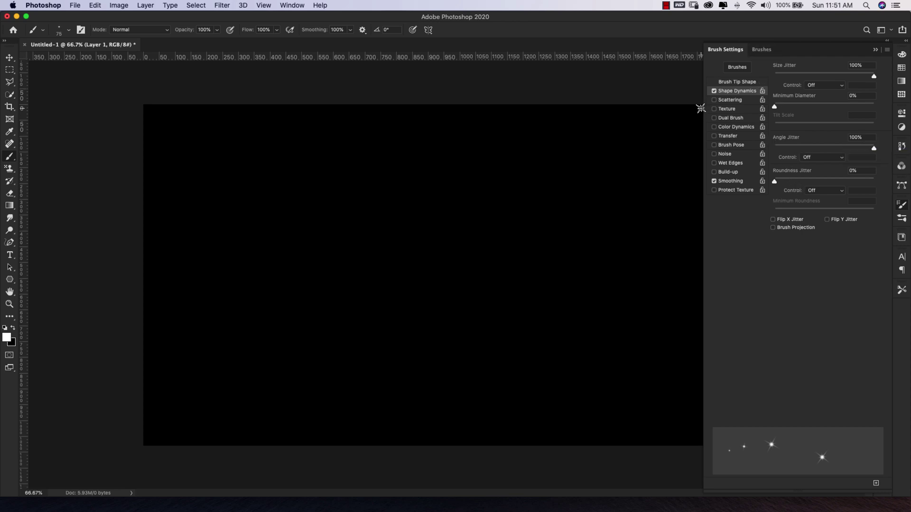
click(741, 101)
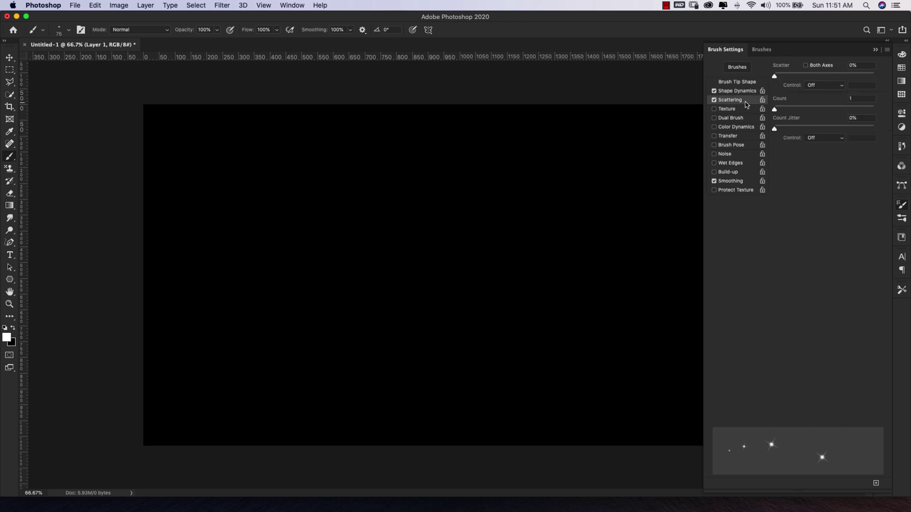
drag(774, 76, 844, 77)
click(807, 65)
drag(775, 109, 782, 111)
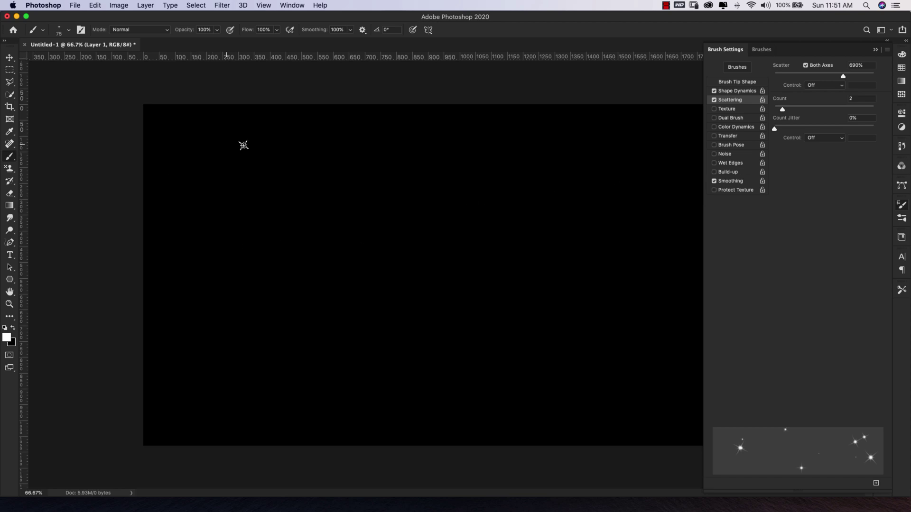
mouse_move(243, 146)
mouse_down()
mouse_move(476, 270)
mouse_move(283, 321)
mouse_move(494, 392)
mouse_move(335, 299)
mouse_up()
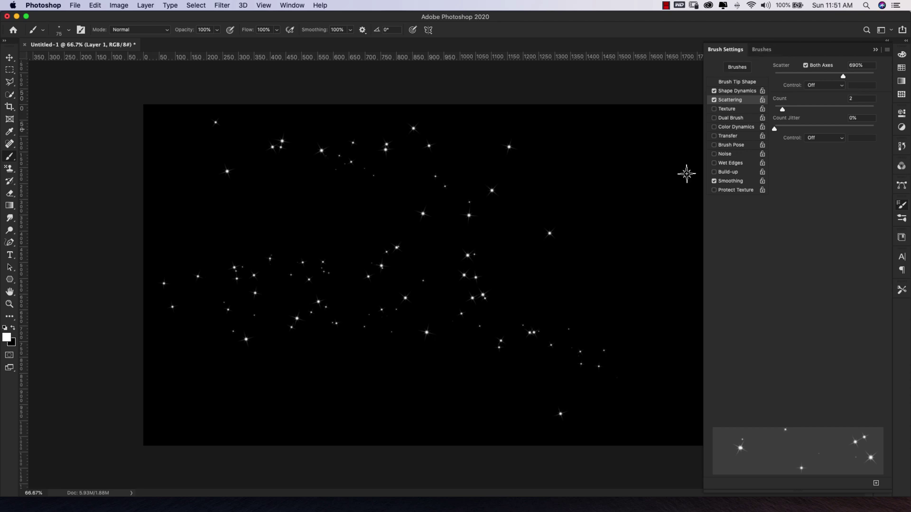
Save the current brush settings as a new brush preset named "Star 2.2 Scatter", capturing the brush size
click(887, 50)
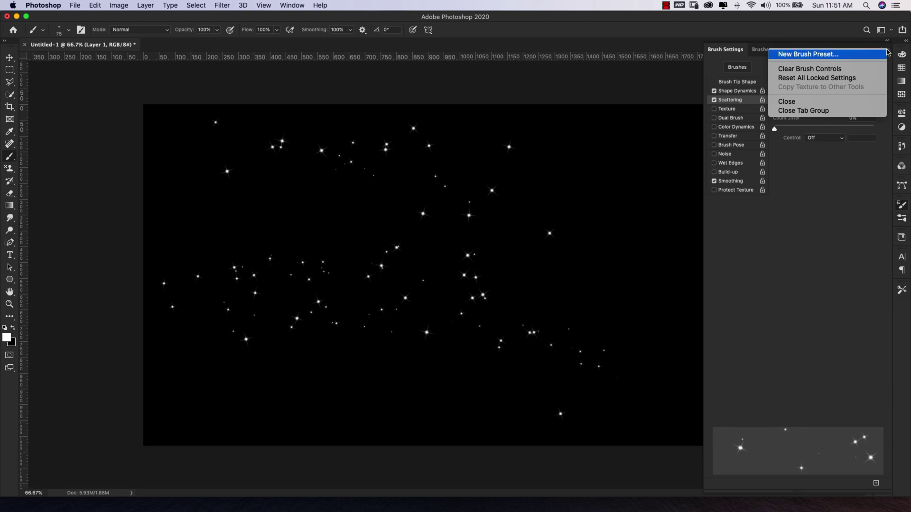
click(816, 53)
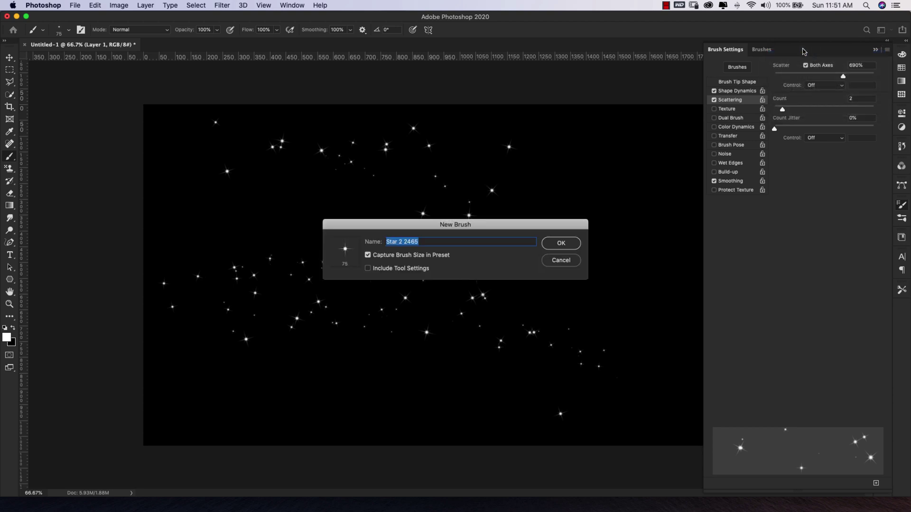
text(Stqar)
click(572, 247)
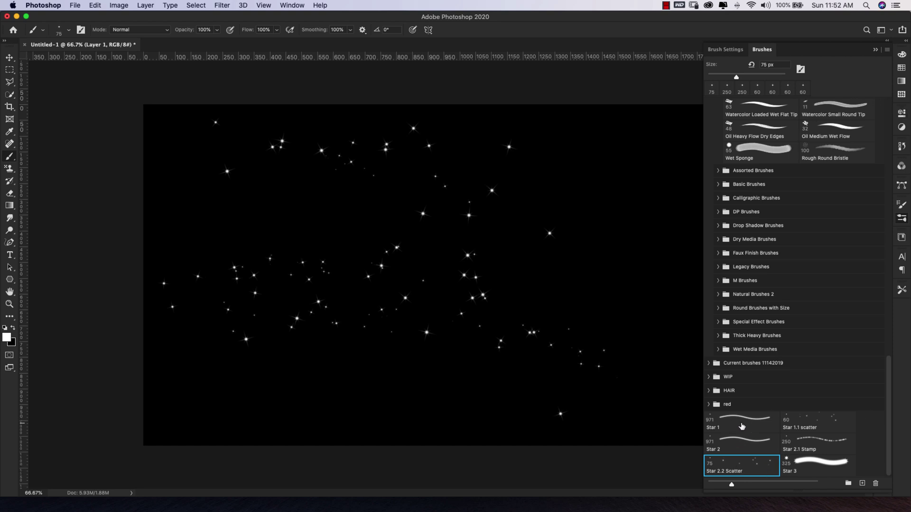
Undo the scatter test strokes and paint a vertical stroke of white stars near the canvas's left edge
click(730, 51)
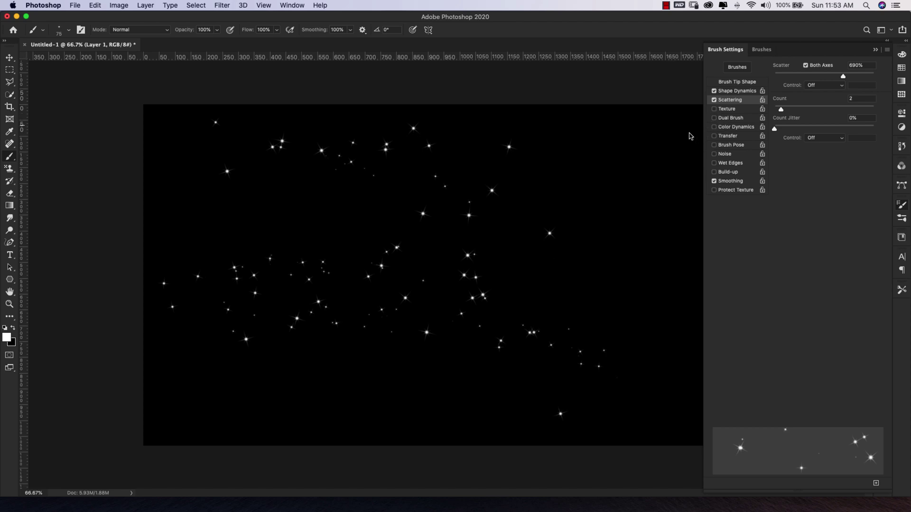
key(super+z)
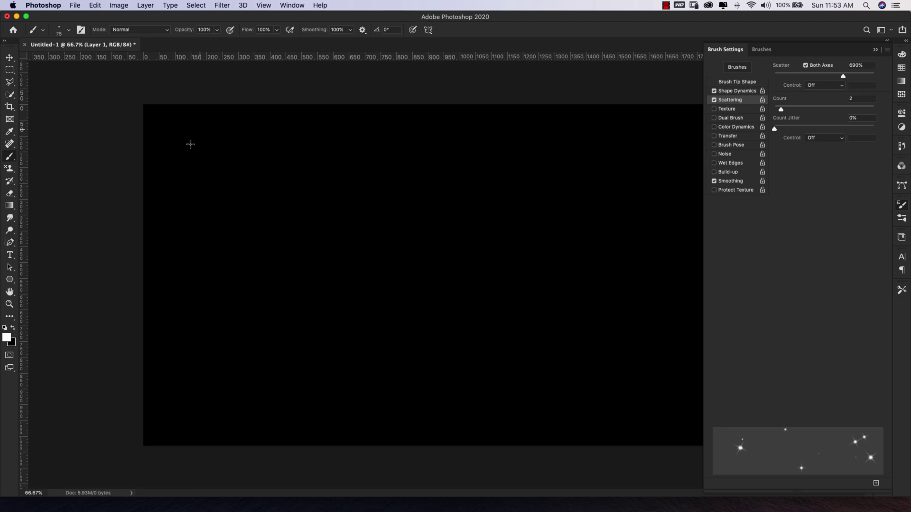
drag(189, 142, 209, 303)
Set the foreground color to teal and paint a vertical stroke of teal stars beside the white ones
click(7, 338)
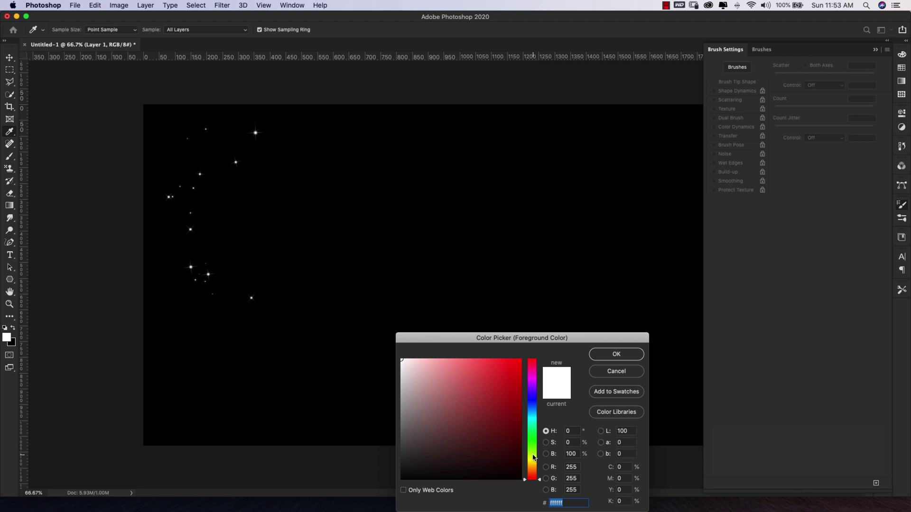
drag(533, 458, 533, 422)
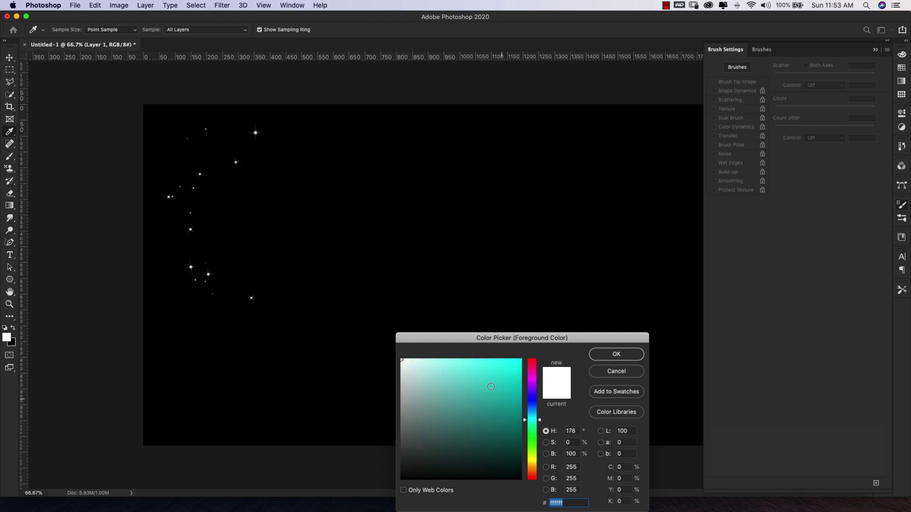
click(483, 380)
click(613, 356)
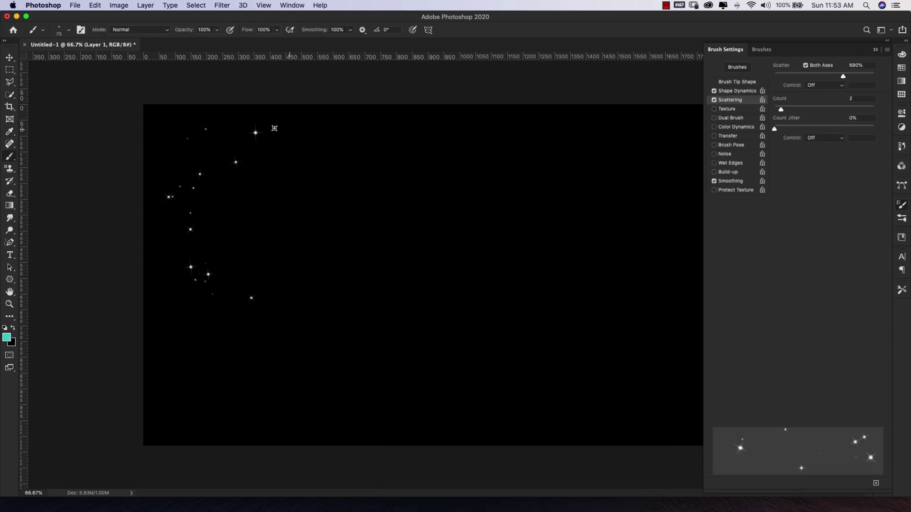
drag(315, 118, 315, 265)
Enable Color Dynamics applied per tip, with foreground/background jitter 100%, hue jitter 100% and purity 0%
click(737, 128)
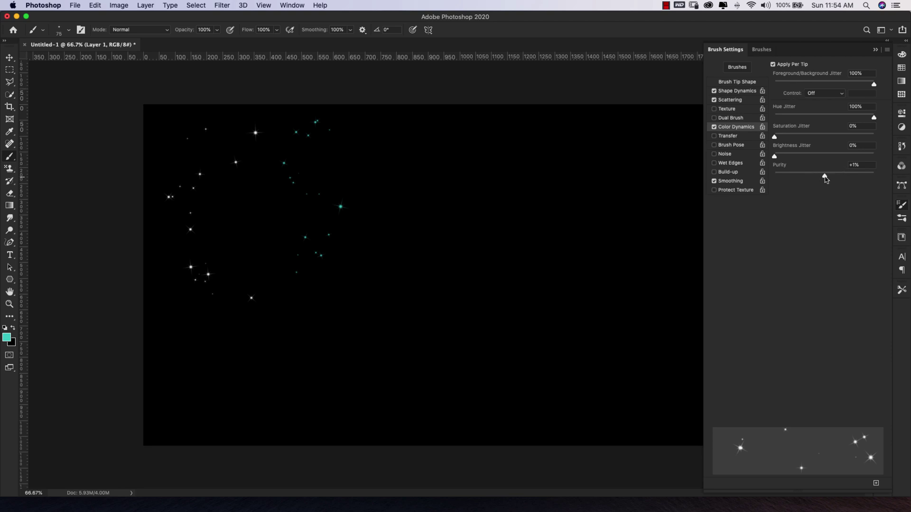
drag(826, 179, 825, 179)
Set the background color to light yellow
click(10, 345)
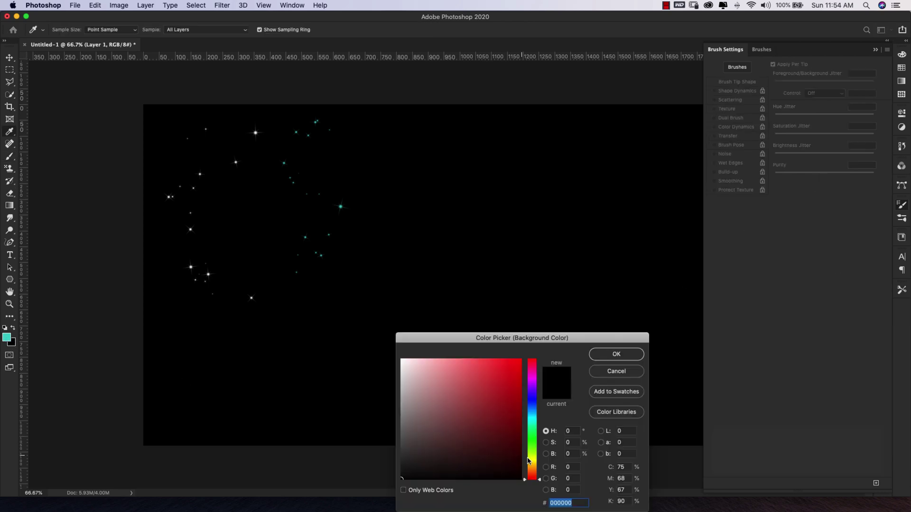
click(532, 462)
drag(475, 392, 460, 362)
click(606, 356)
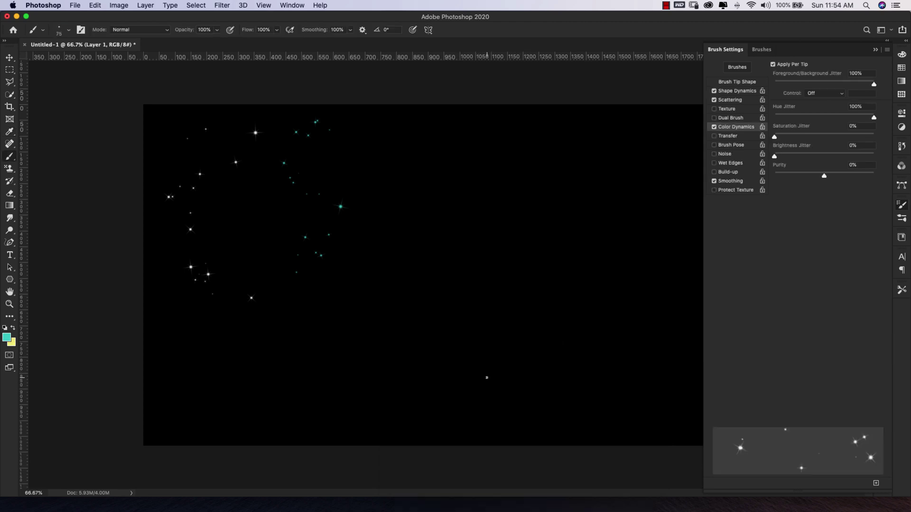
Paint a vertical test stroke of multicolored stars mid-canvas, set Hue Jitter to 0%, and paint a comparison stroke to its right
mouse_move(491, 239)
mouse_down()
mouse_move(454, 297)
mouse_move(390, 347)
mouse_move(385, 392)
mouse_move(462, 425)
mouse_move(567, 443)
mouse_up()
drag(874, 119, 759, 124)
mouse_move(573, 145)
mouse_down()
mouse_move(608, 259)
mouse_move(573, 349)
mouse_move(620, 425)
mouse_up()
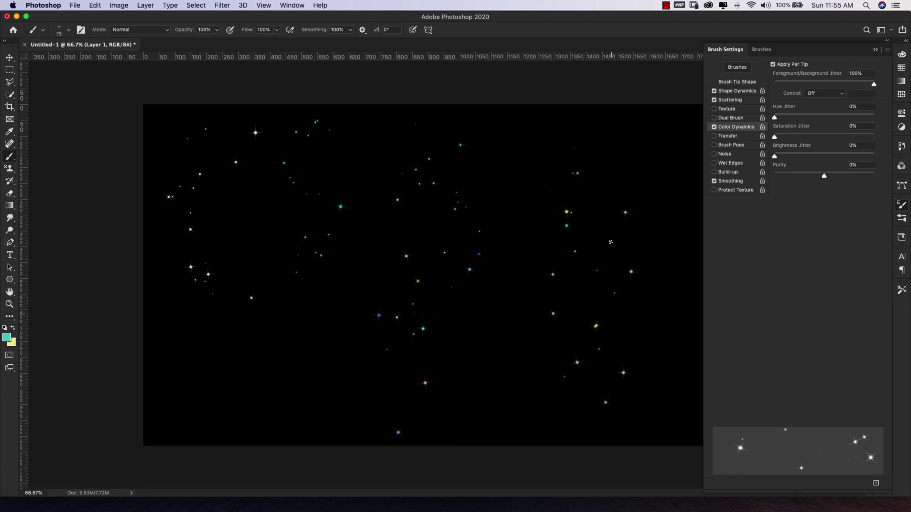
Set Hue Jitter to 100% and Brightness Jitter to 59%, and save the brush as a new preset named "Star 2.3 scatter color"
drag(774, 118, 874, 117)
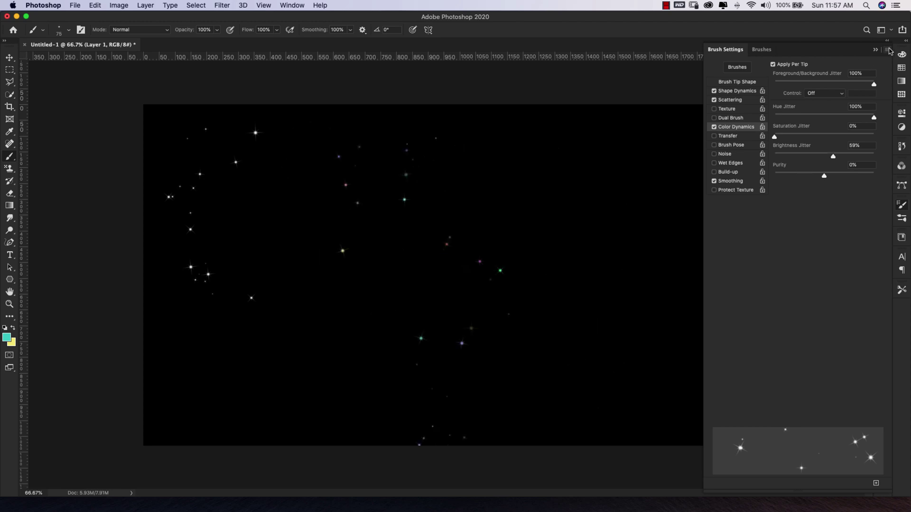
click(890, 50)
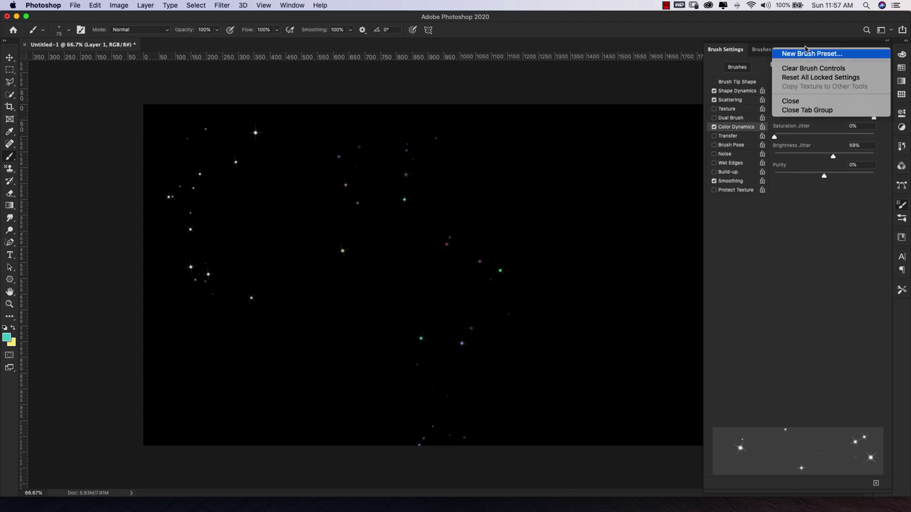
click(817, 53)
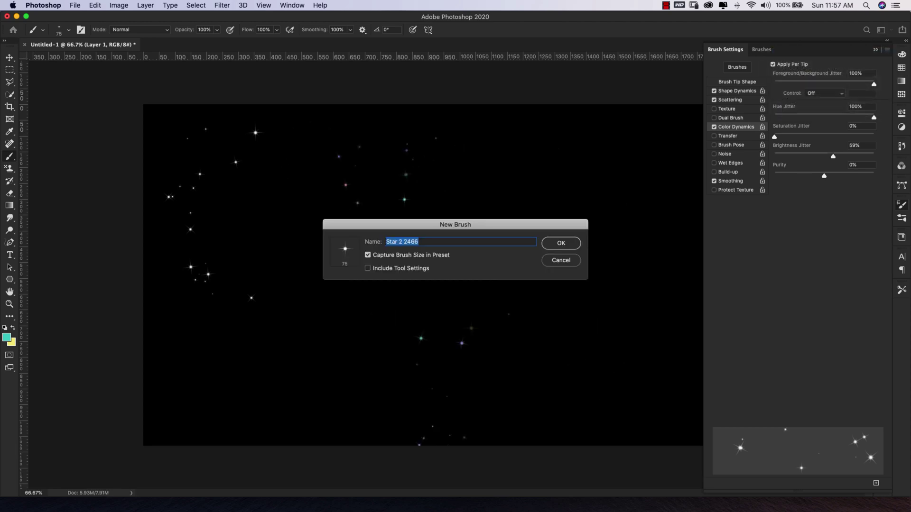
text(Star 2.3 scatter color)
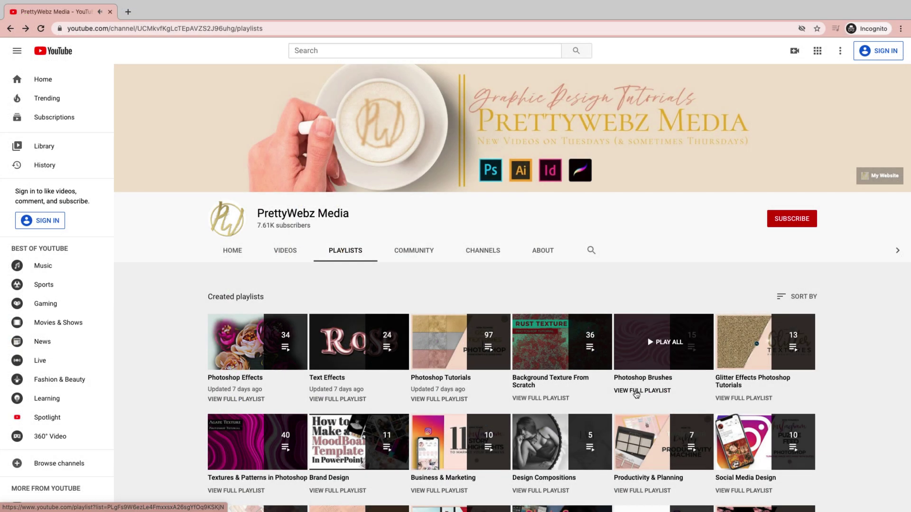
Switch to the PrettyWebz Media channel on YouTube, open the full Photoshop Brushes playlist and look through its videos
click(638, 392)
scroll(561, 406, down, 2)
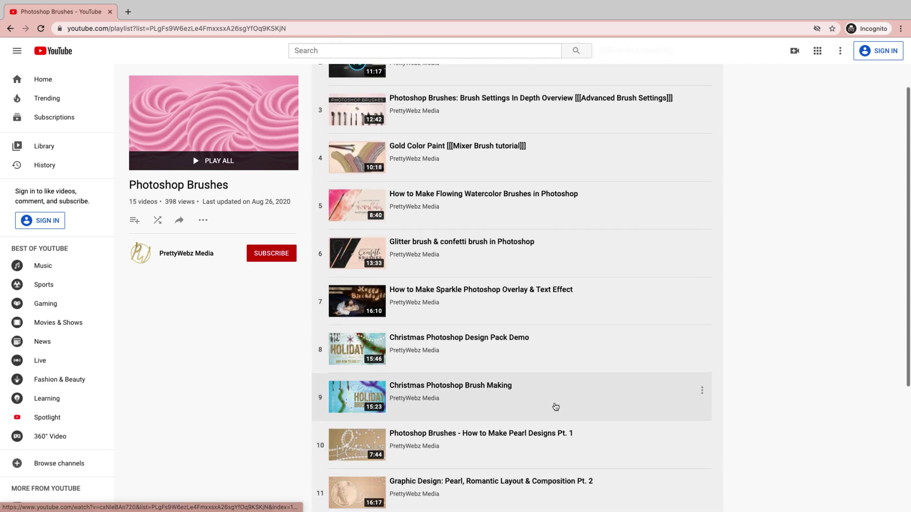
scroll(562, 406, up, 2)
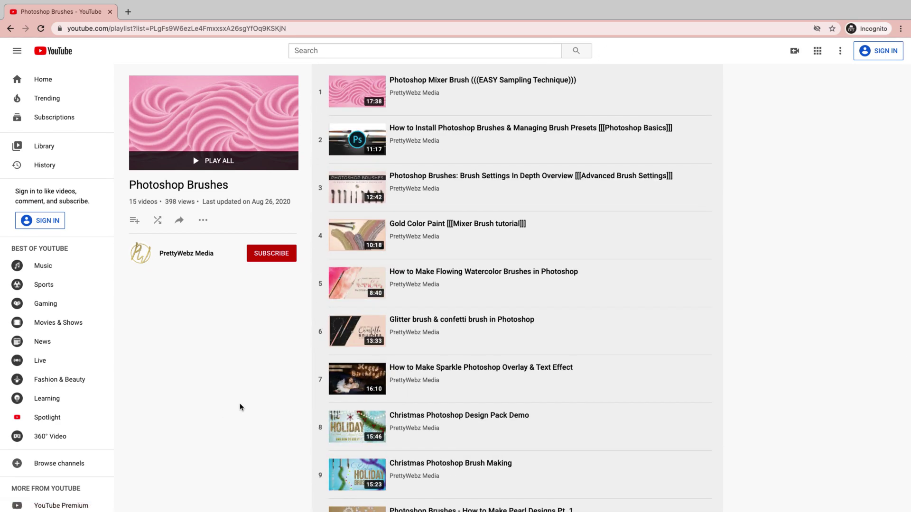
scroll(240, 407, down, 5)
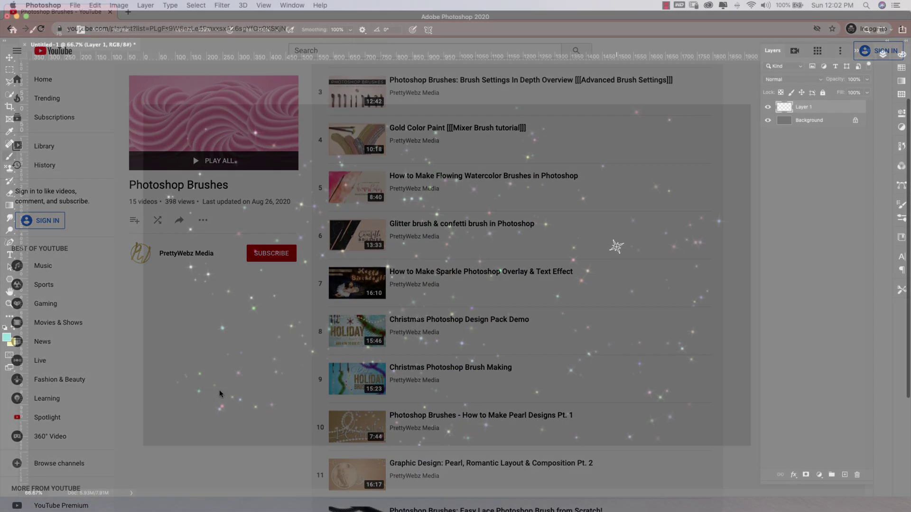